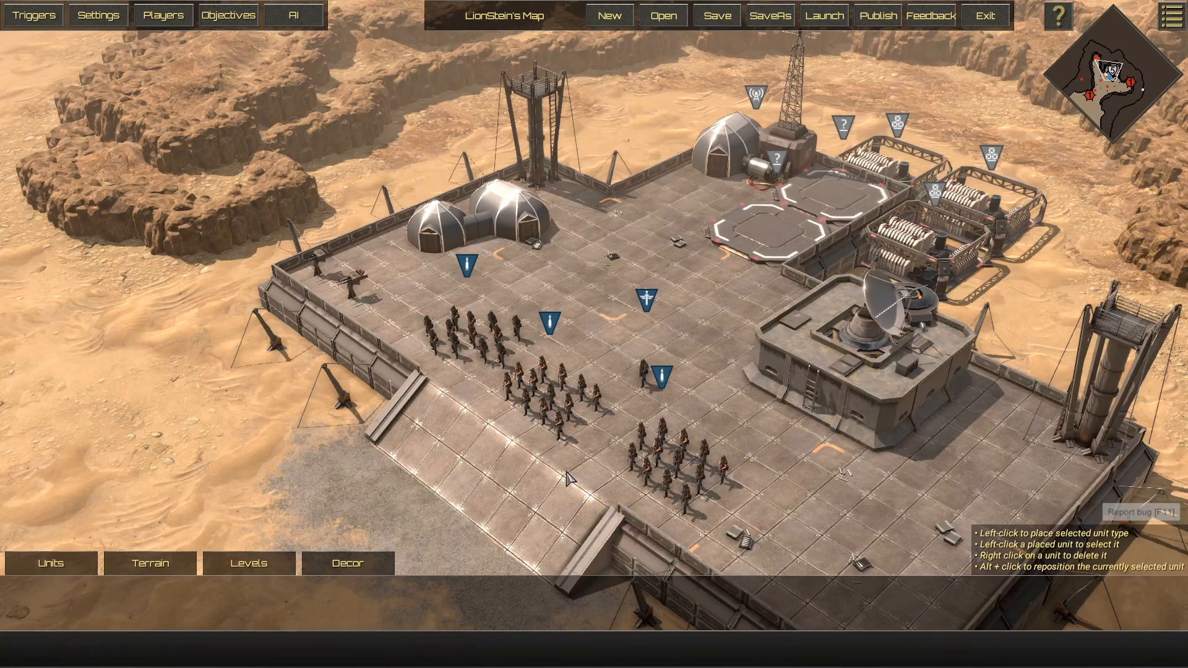
Step: Add a primary objective named "Capture the Flag" to the map's objectives
left_click(236, 23)
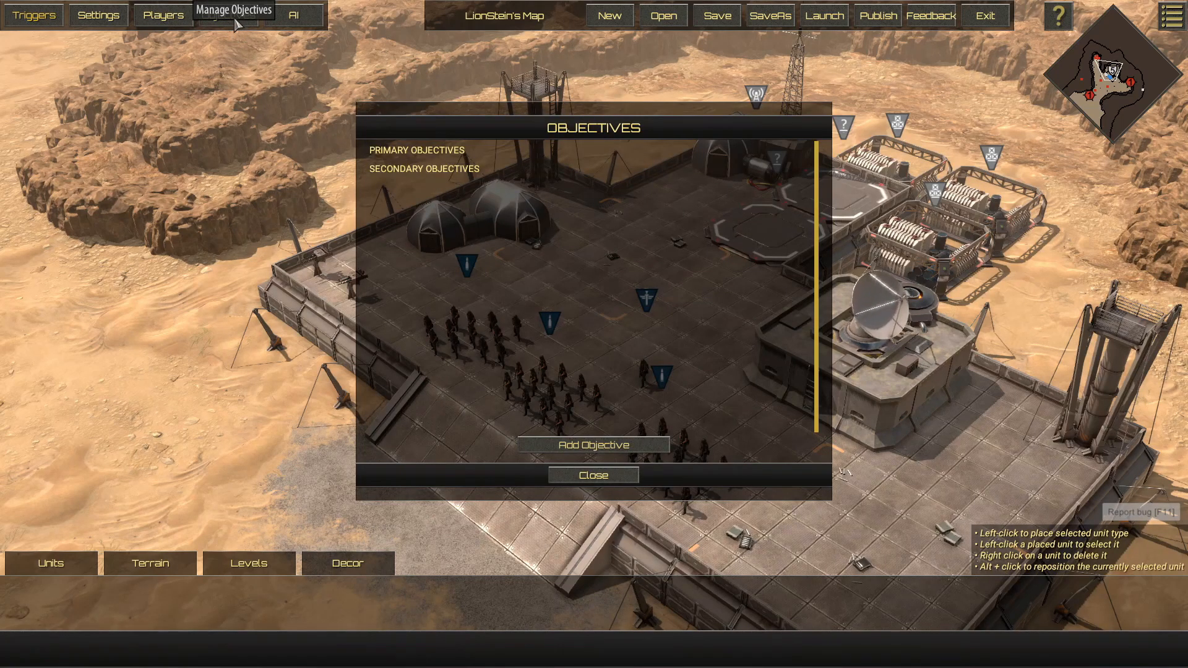
left_click(564, 444)
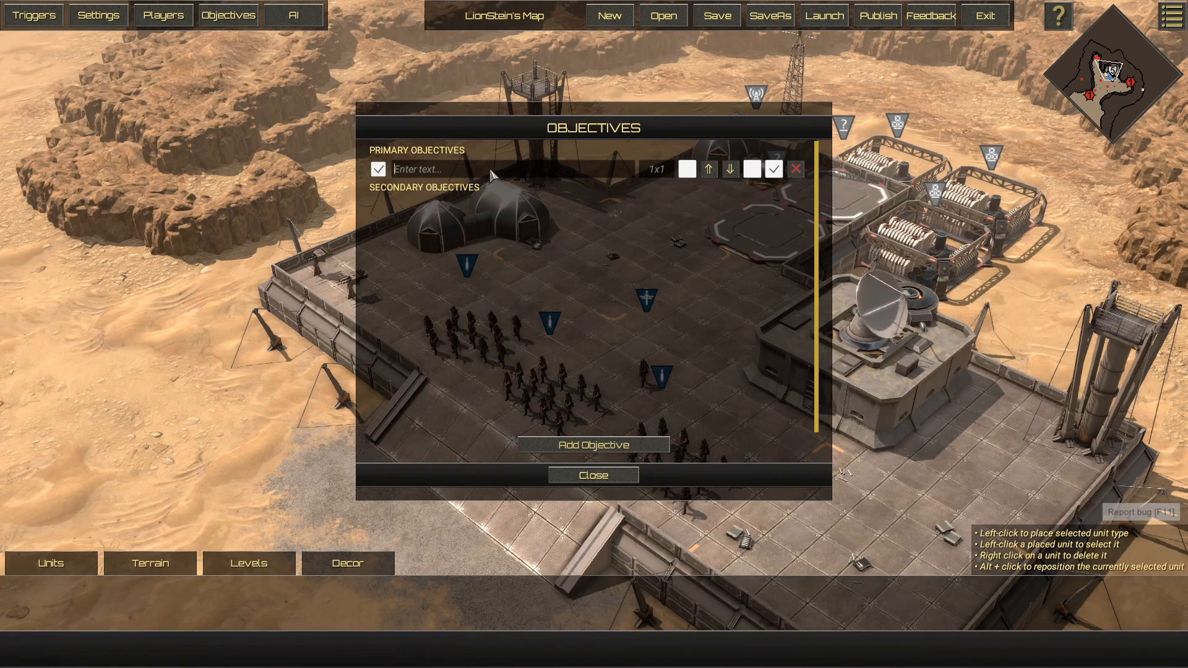
type("Ca")
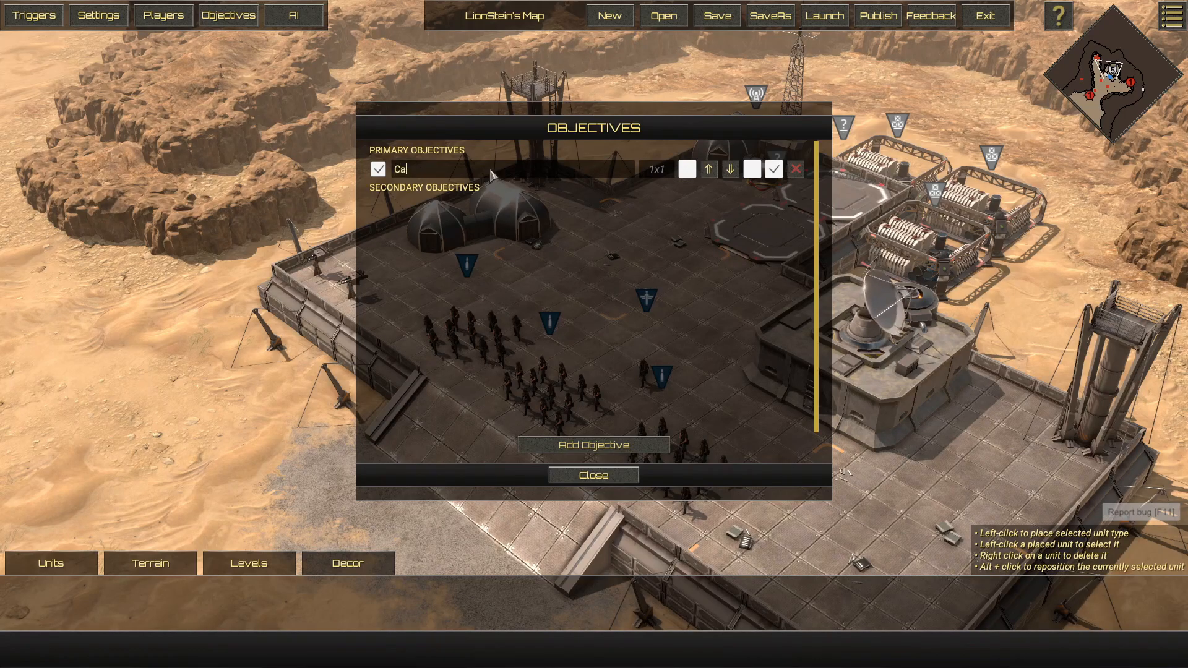
type("pture the Flag")
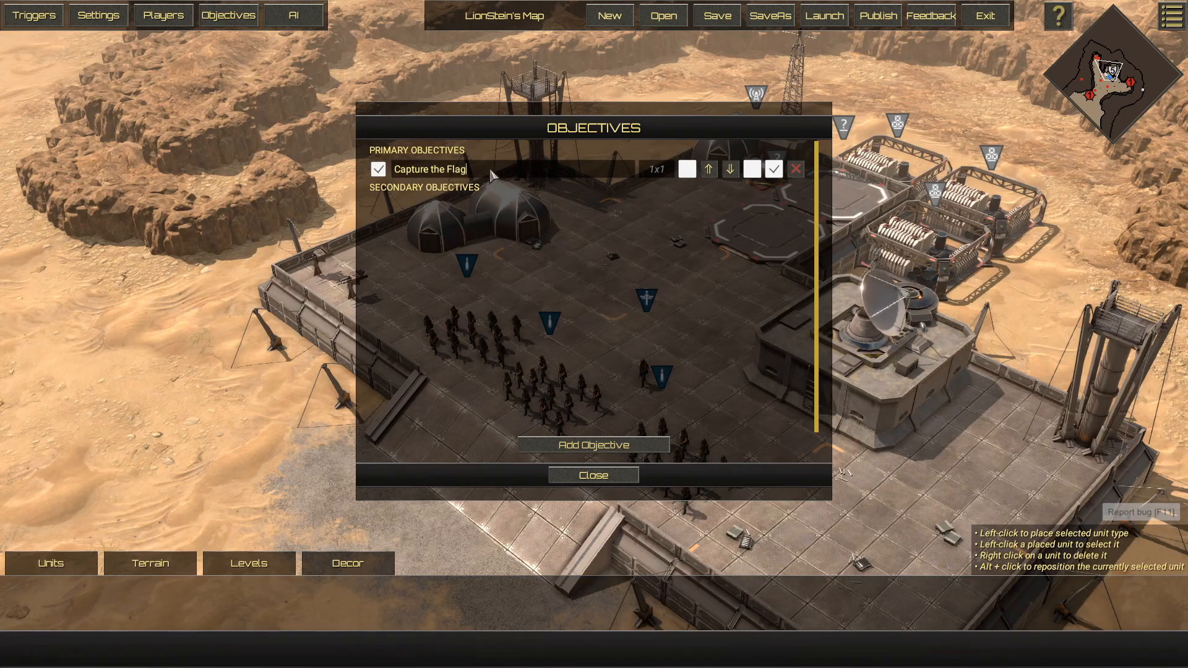
left_click(622, 476)
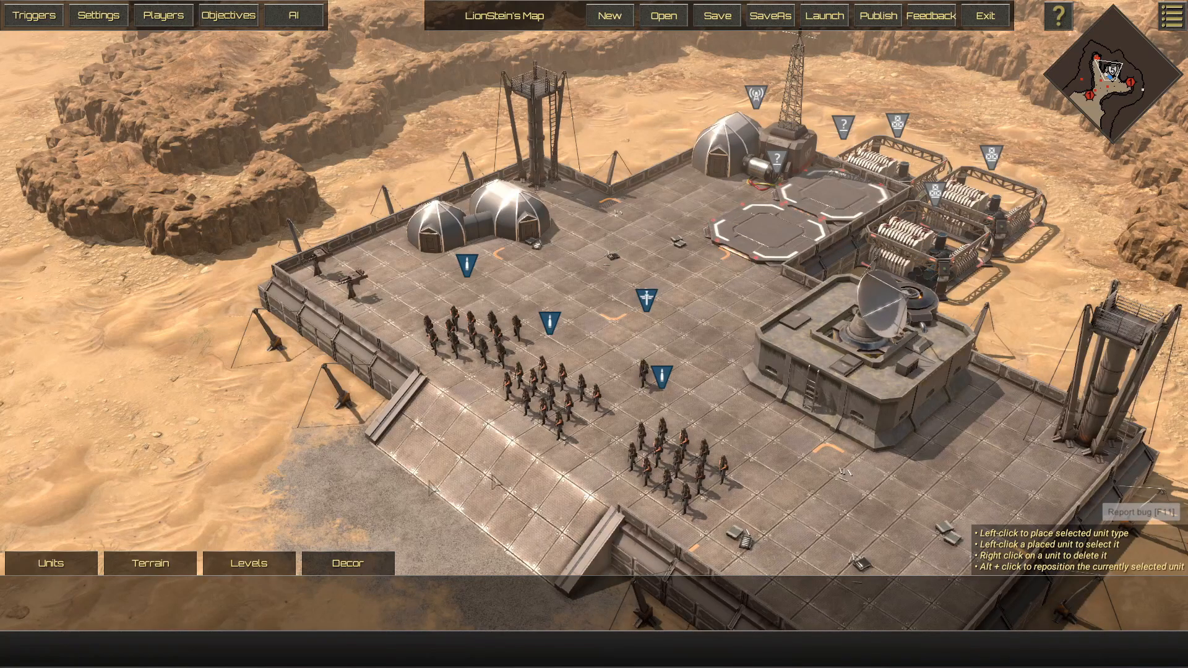
Step: Find the Capture Point among the Environment units and place one on the platform beside the building with the satellite dish
left_click(59, 569)
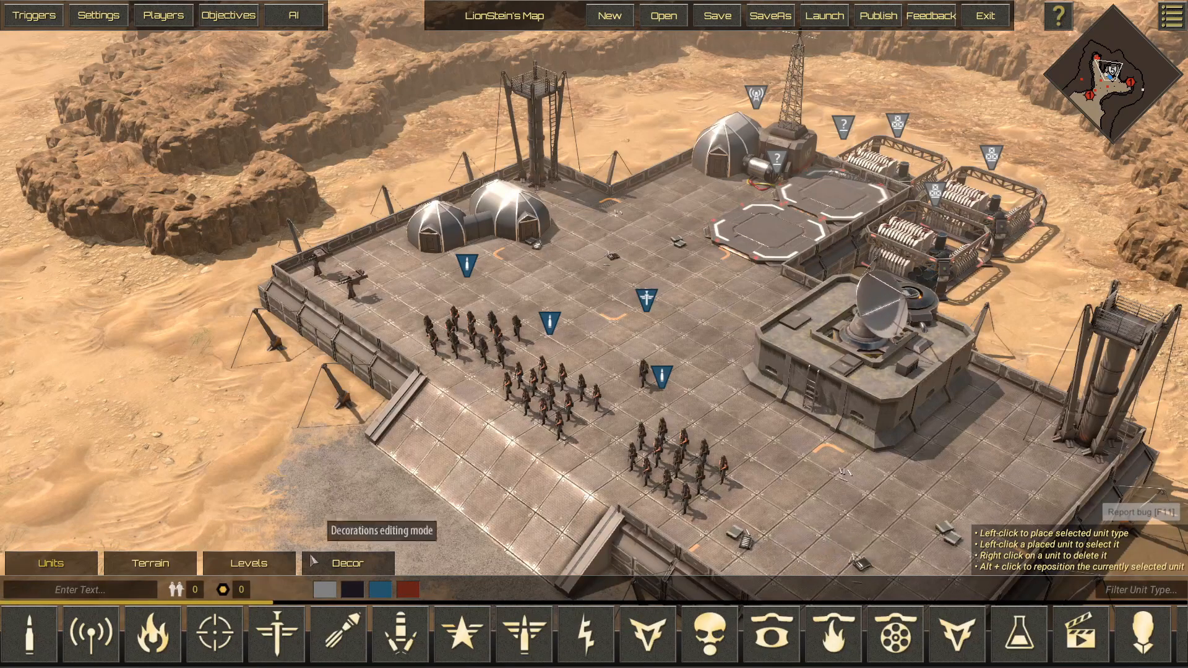
left_click(321, 595)
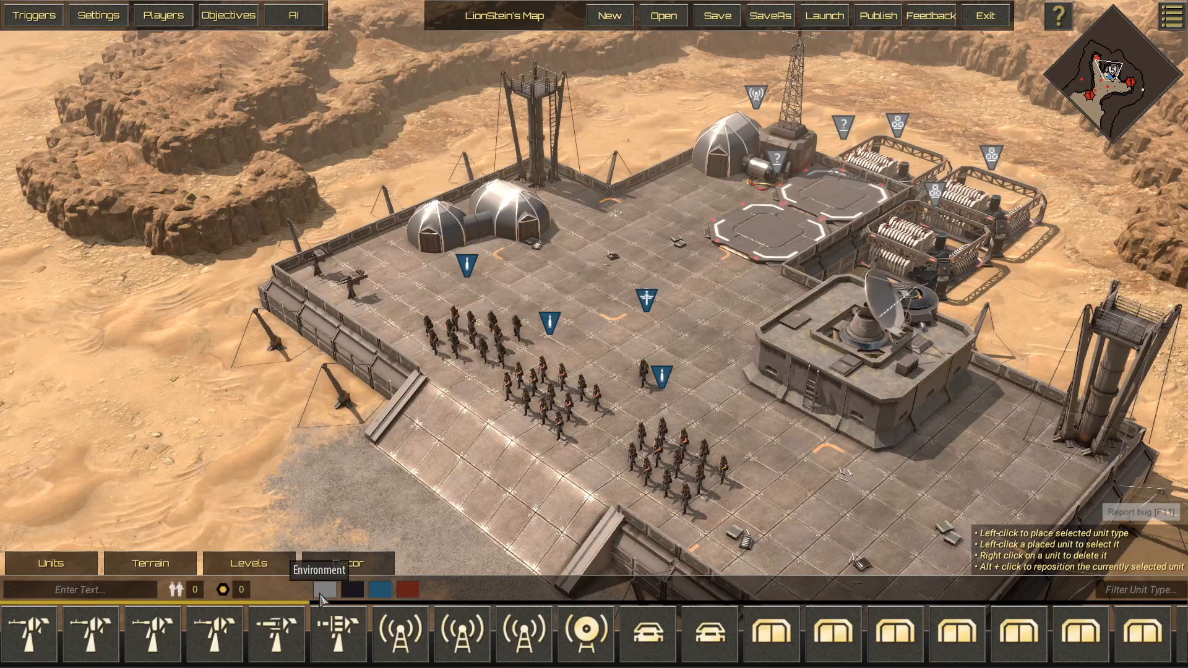
left_click(1129, 593)
type("captu")
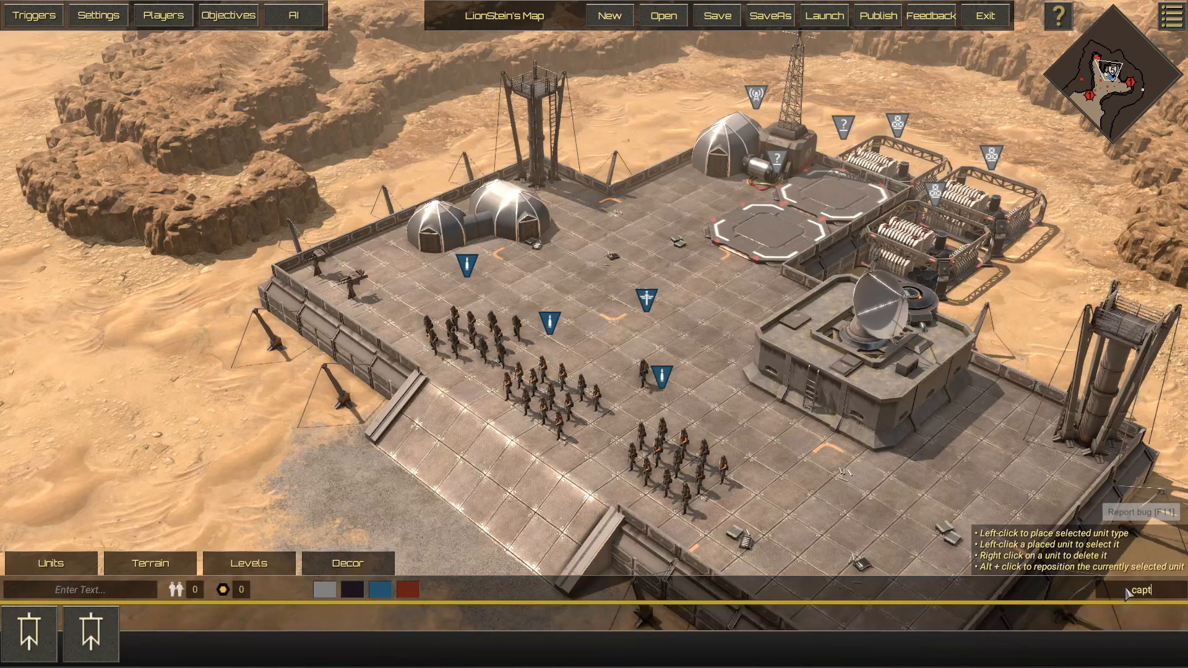
left_click(44, 639)
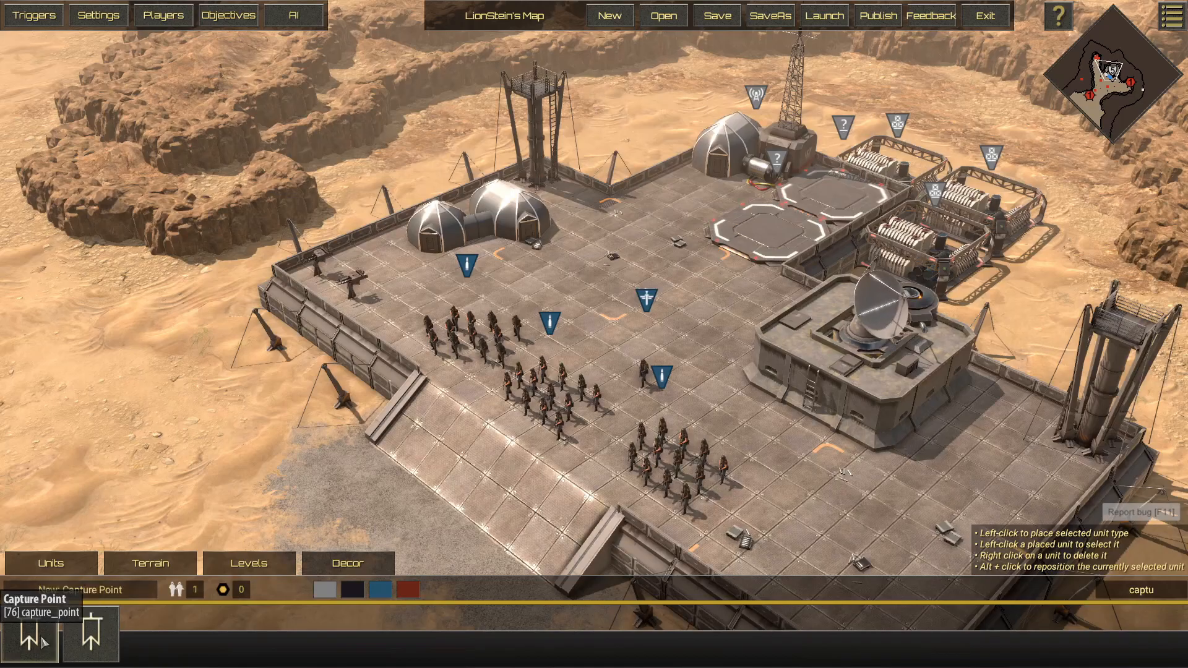
left_click(755, 305)
right_click(698, 314)
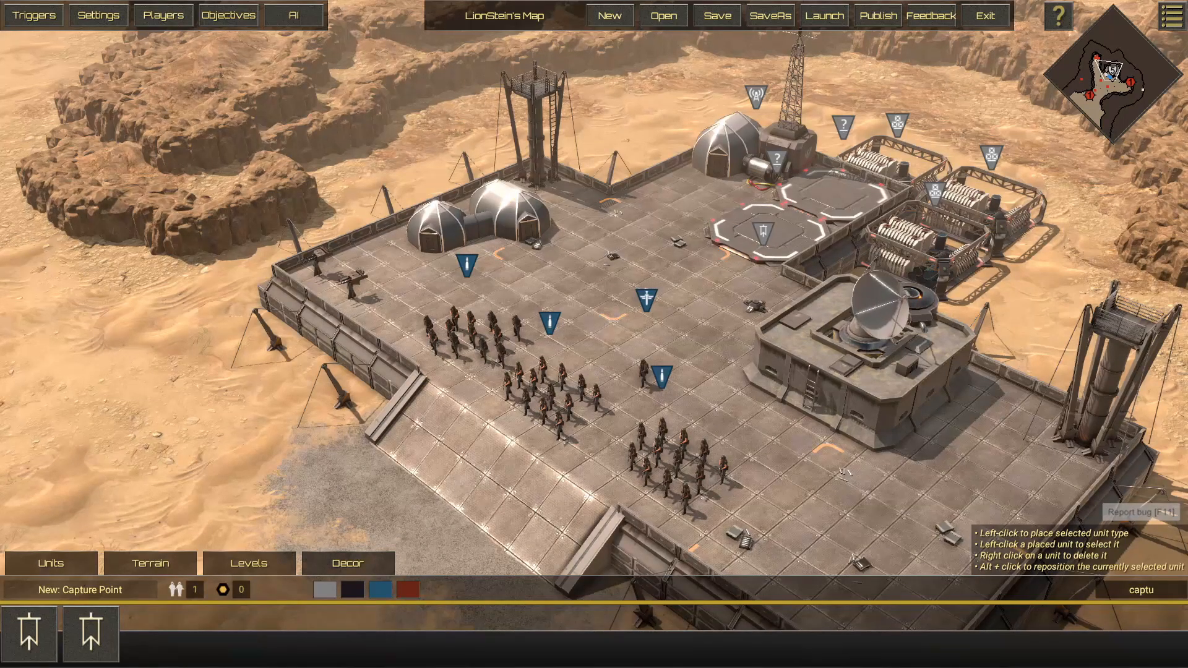
Step: Disable the existing Spawn Liaison, Trigger 36 and Blackboard triggers
mouse_move(2, 142)
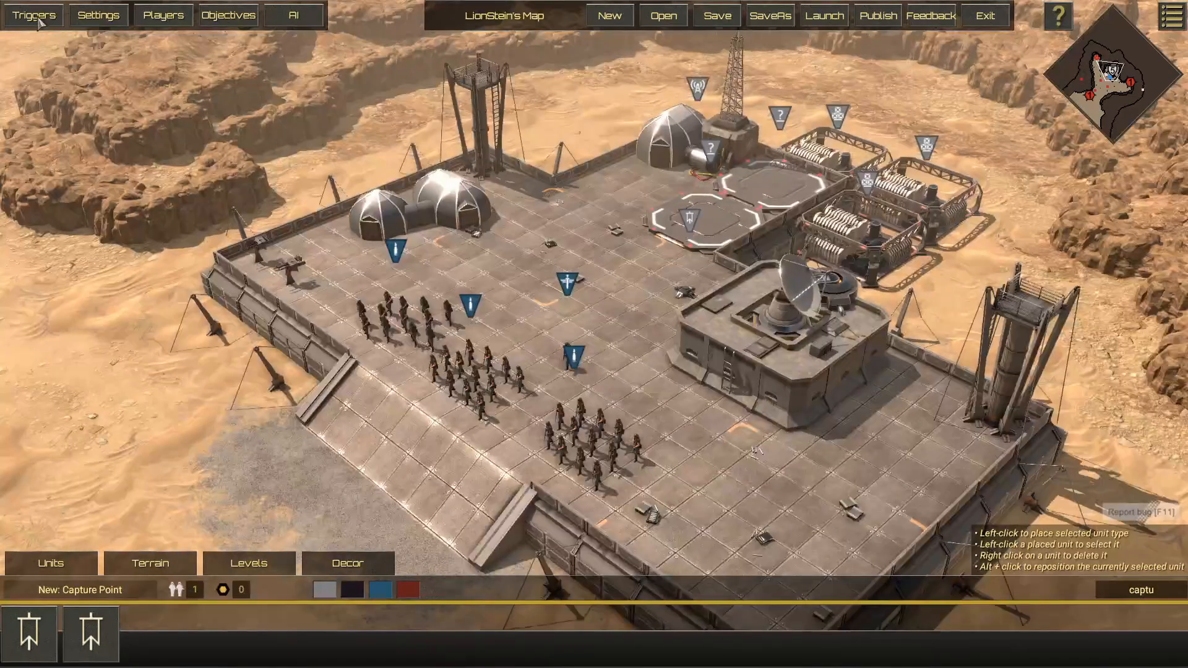
left_click(34, 15)
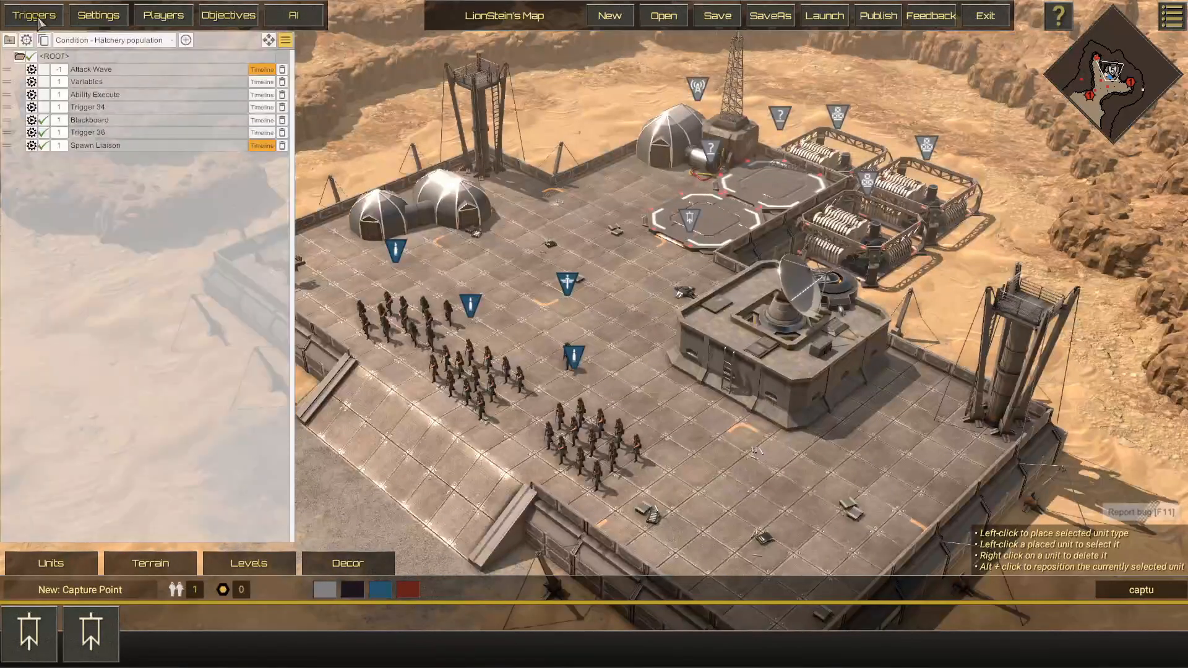
left_click(43, 146)
left_click(43, 133)
left_click(44, 120)
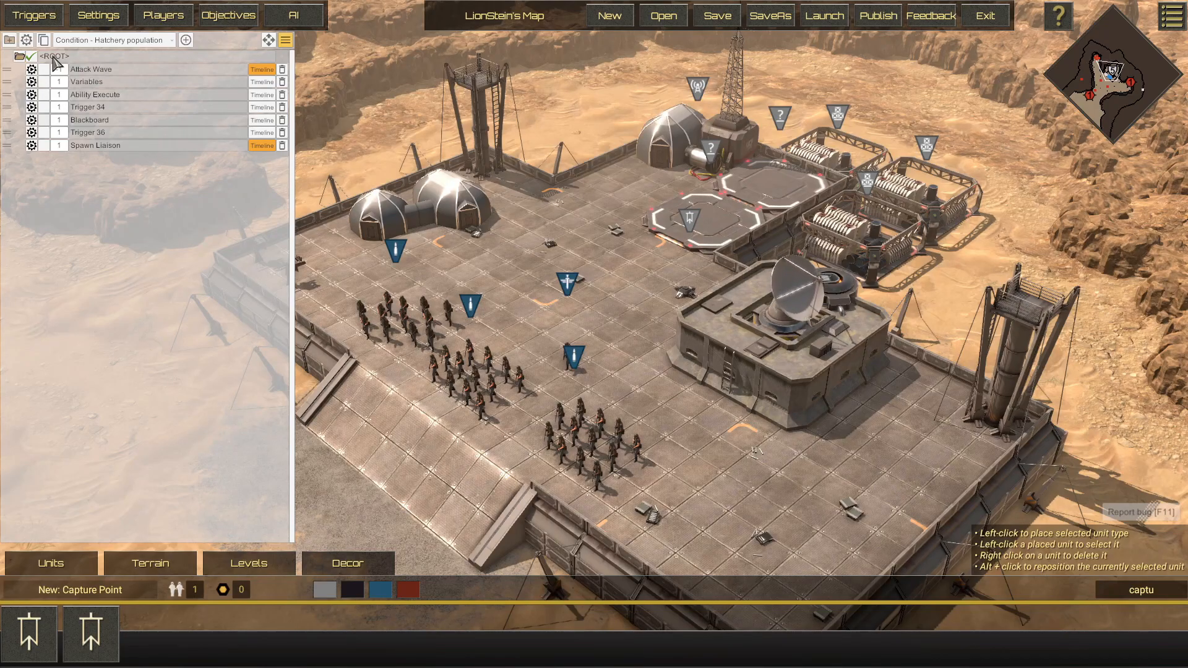
Step: Create a new trigger under the root folder and name it "Flag Captured"
left_click(54, 56)
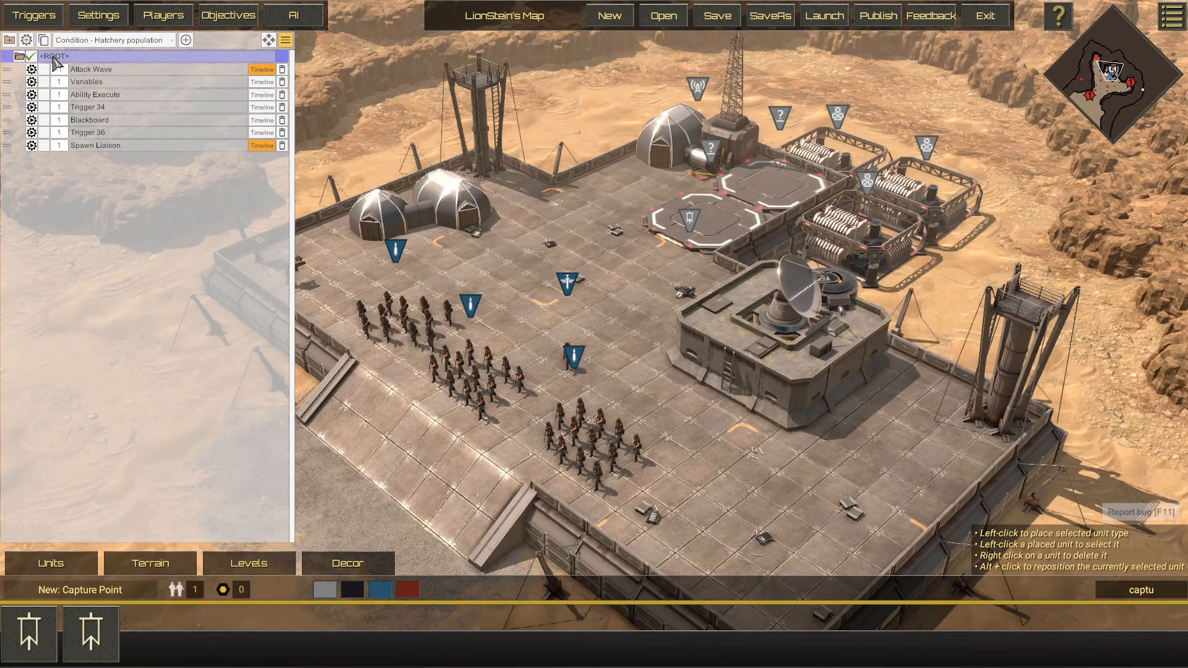
left_click(27, 41)
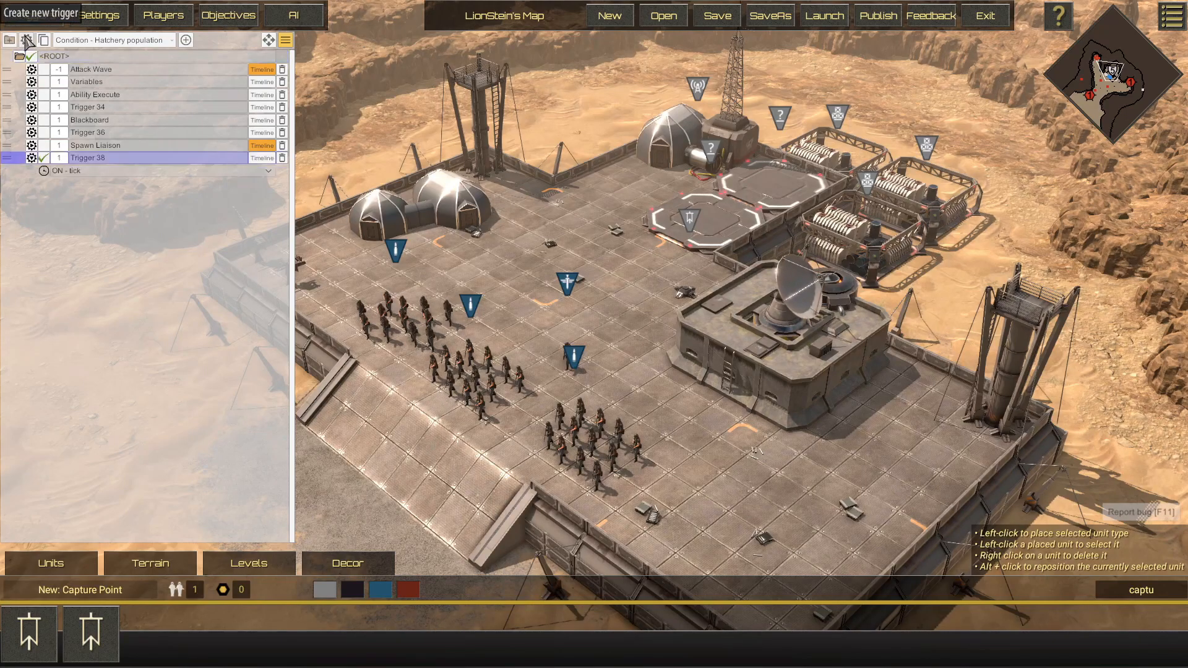
left_click(99, 158)
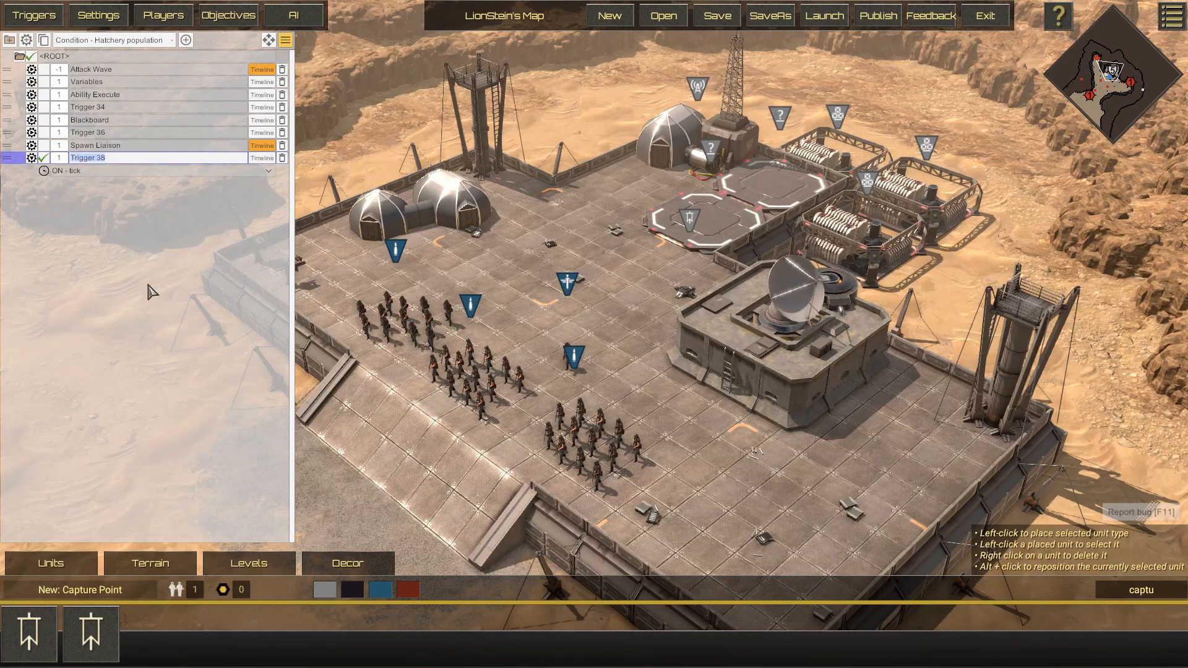
type("Cpatur")
key("BackSpace")
key("BackSpace")
key("BackSpace")
key("BackSpace")
key("BackSpace")
key("BackSpace")
type("Flag Captured")
key("Return")
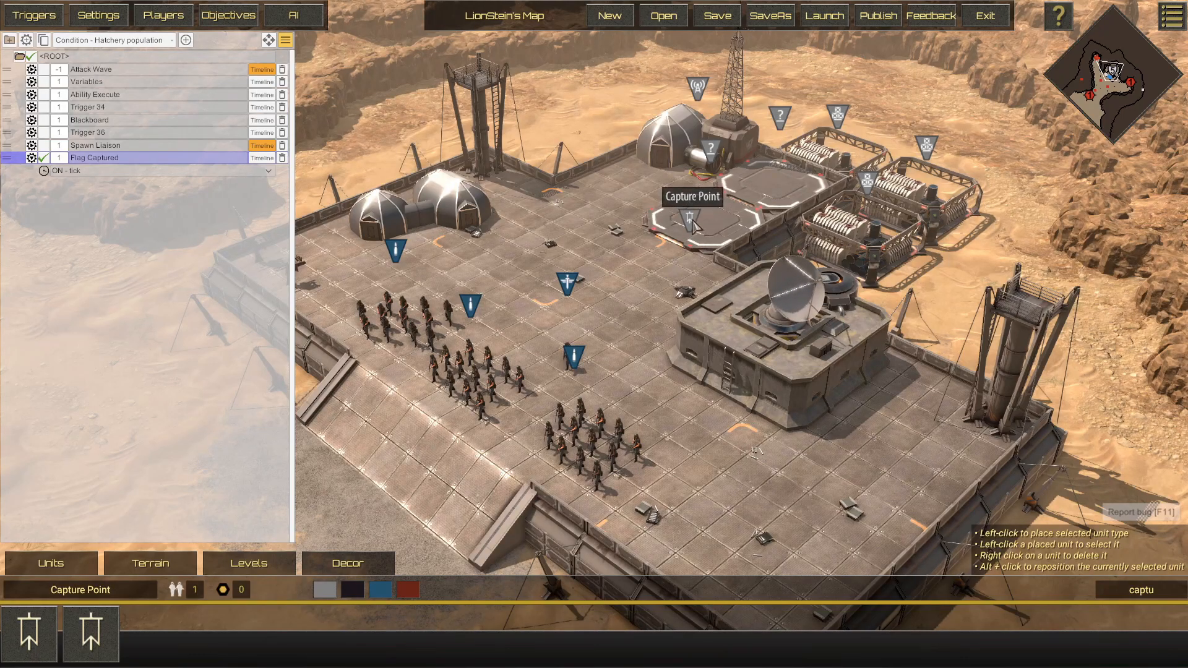
Step: Add a Unit ownership condition to the Flag Captured trigger, requiring the Capture Point to be owned by the blue player
left_click(690, 218)
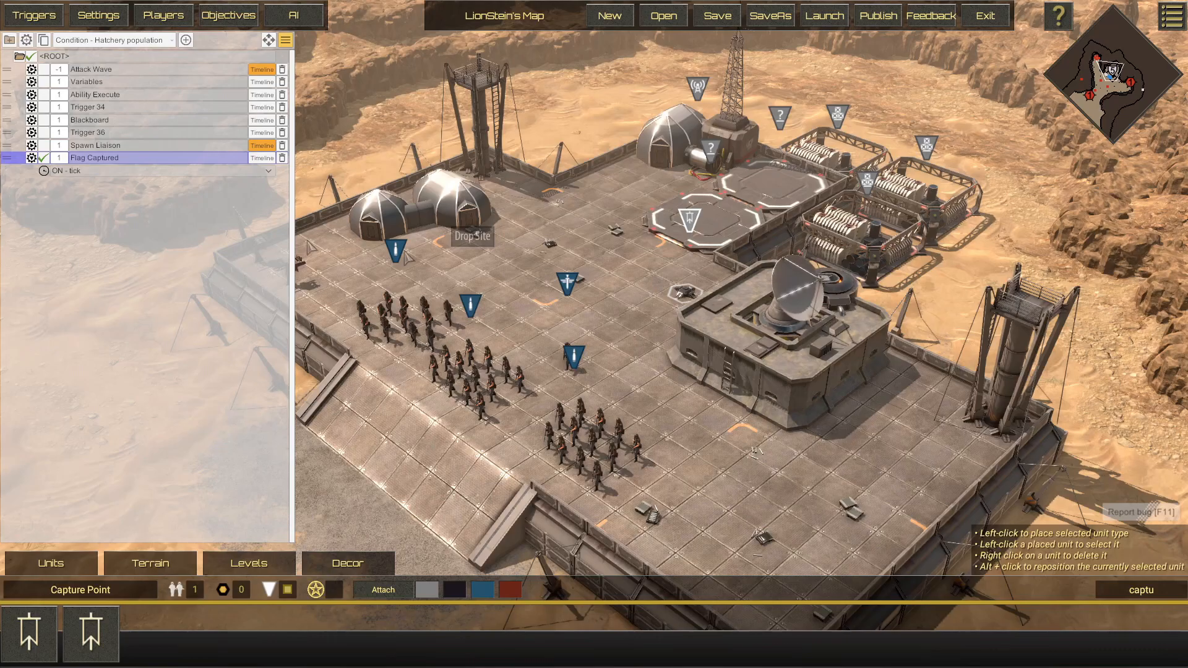
left_click(160, 41)
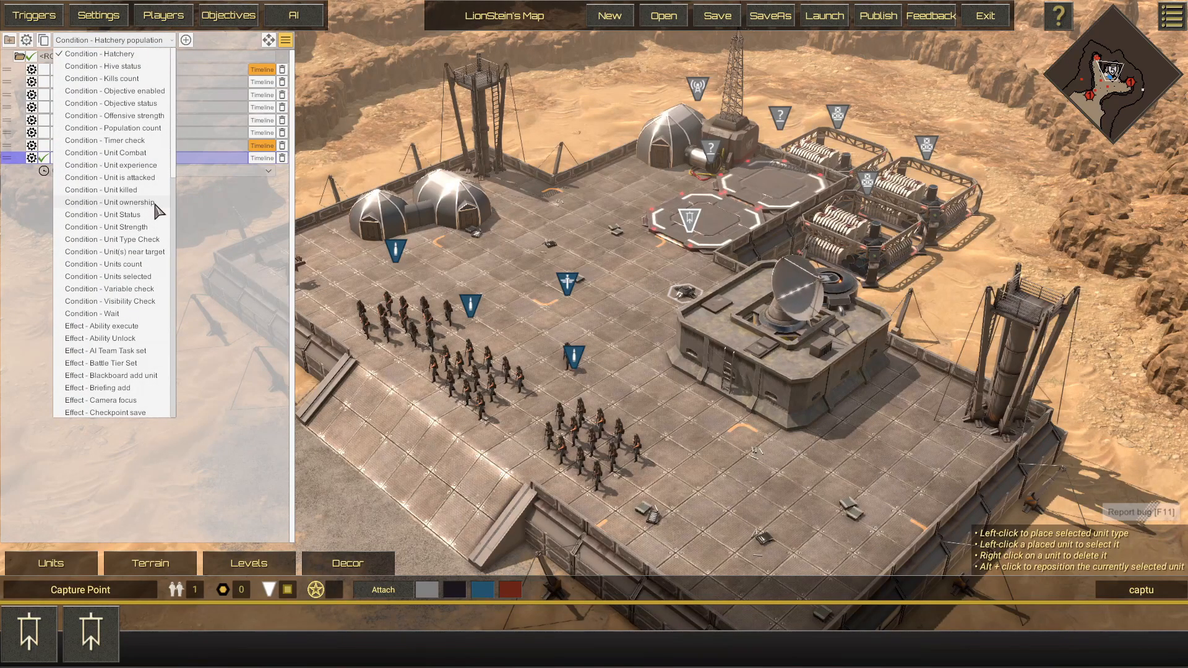
left_click(156, 203)
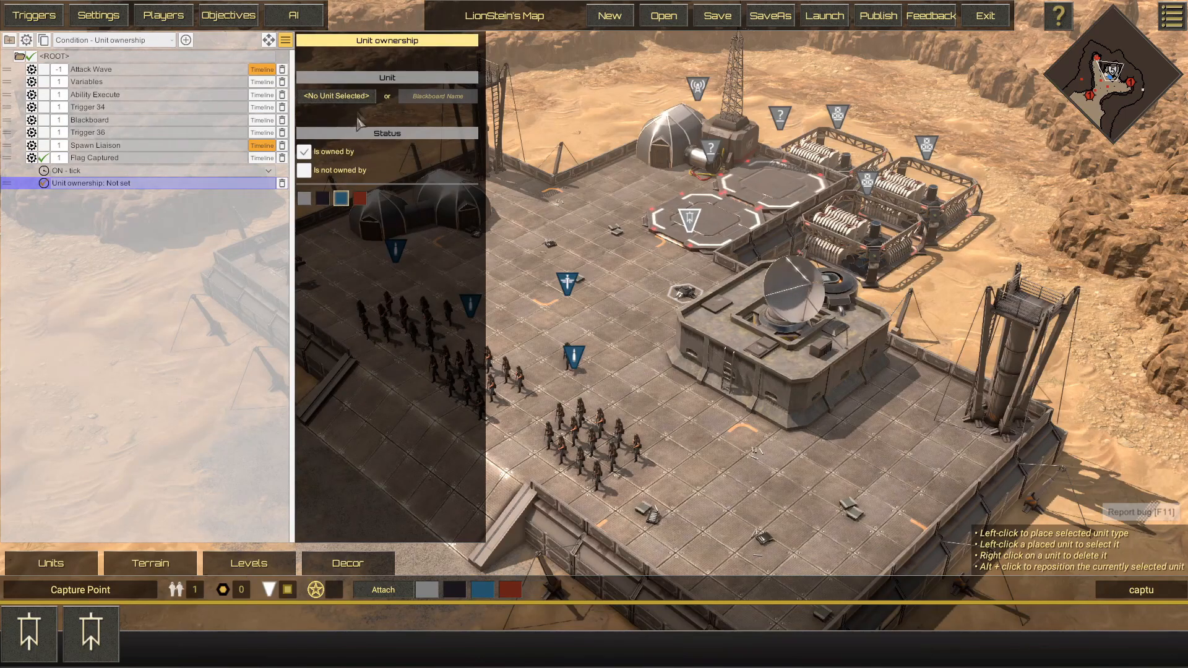
left_click(330, 98)
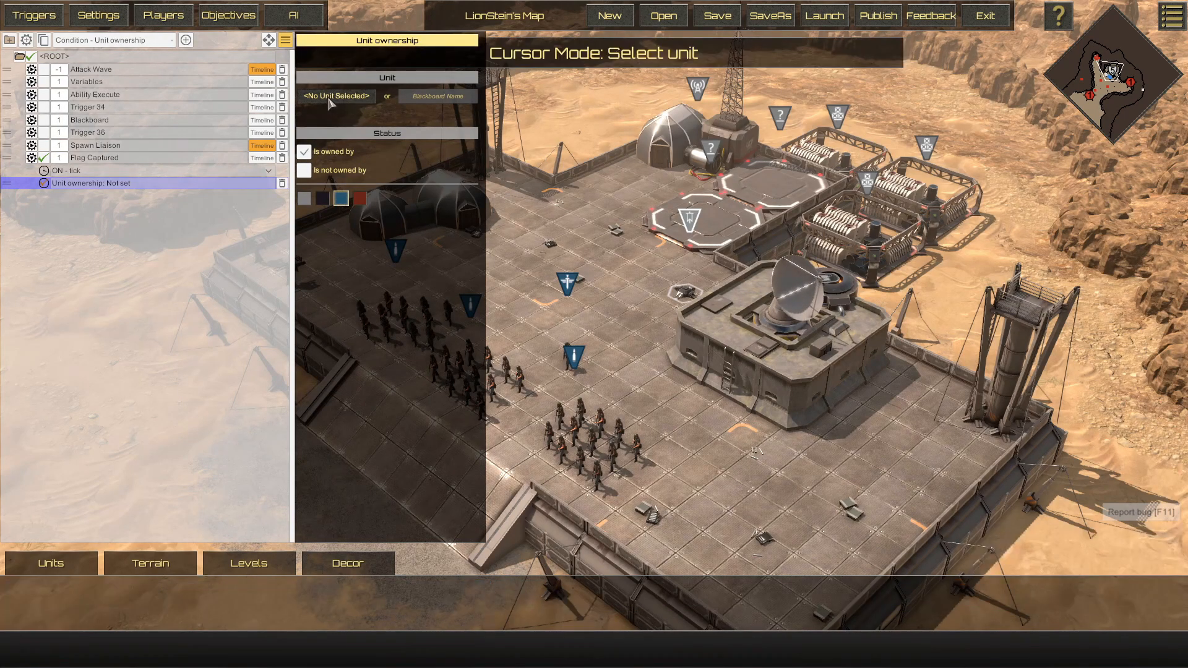
left_click(685, 294)
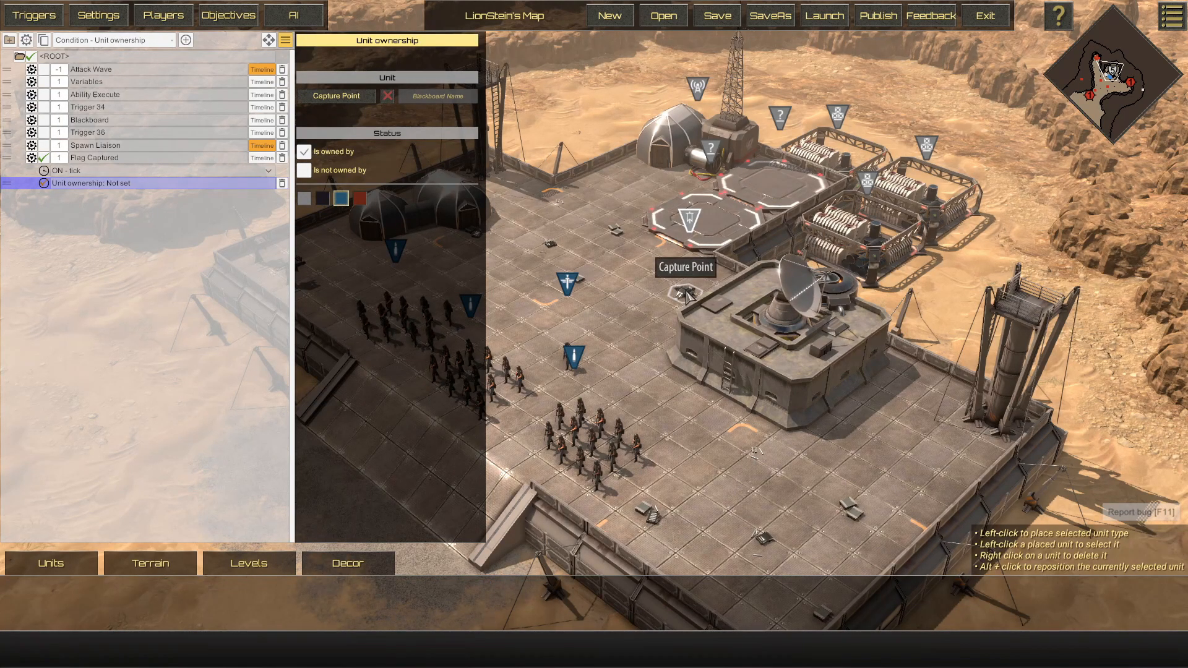
left_click(305, 153)
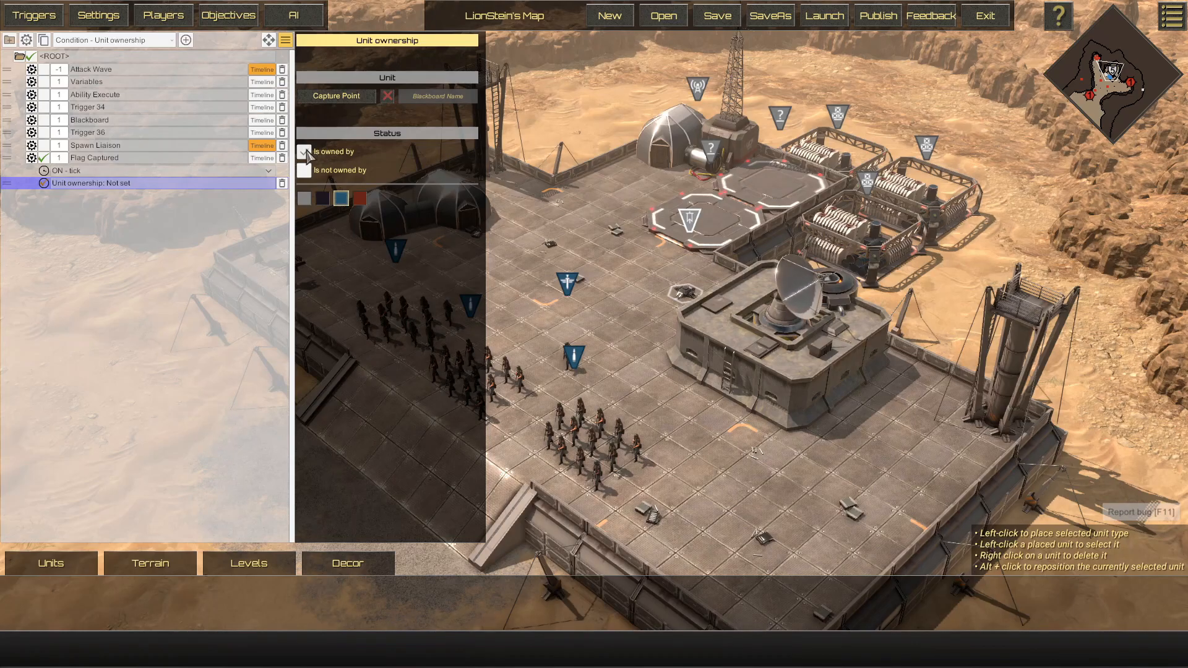
left_click(343, 204)
Step: Add an Objective status effect to the trigger that sets the Capture the Flag objective to Completed
left_click(155, 41)
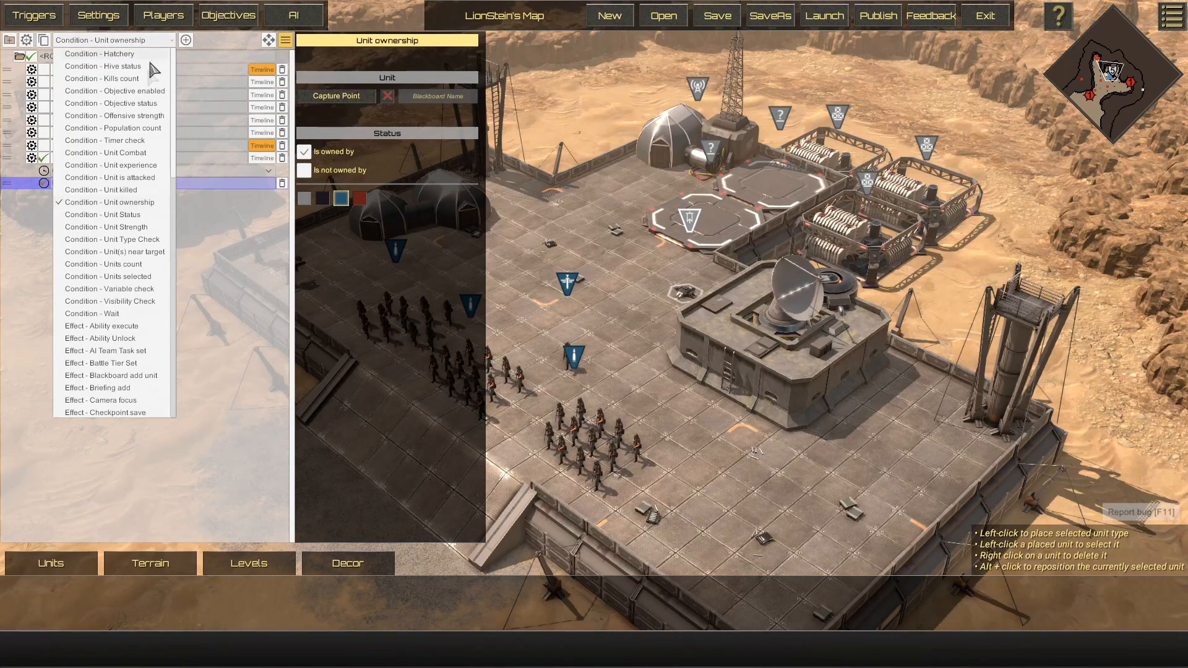
scroll(175, 154, "down", 3)
left_click_drag(175, 153, 175, 232)
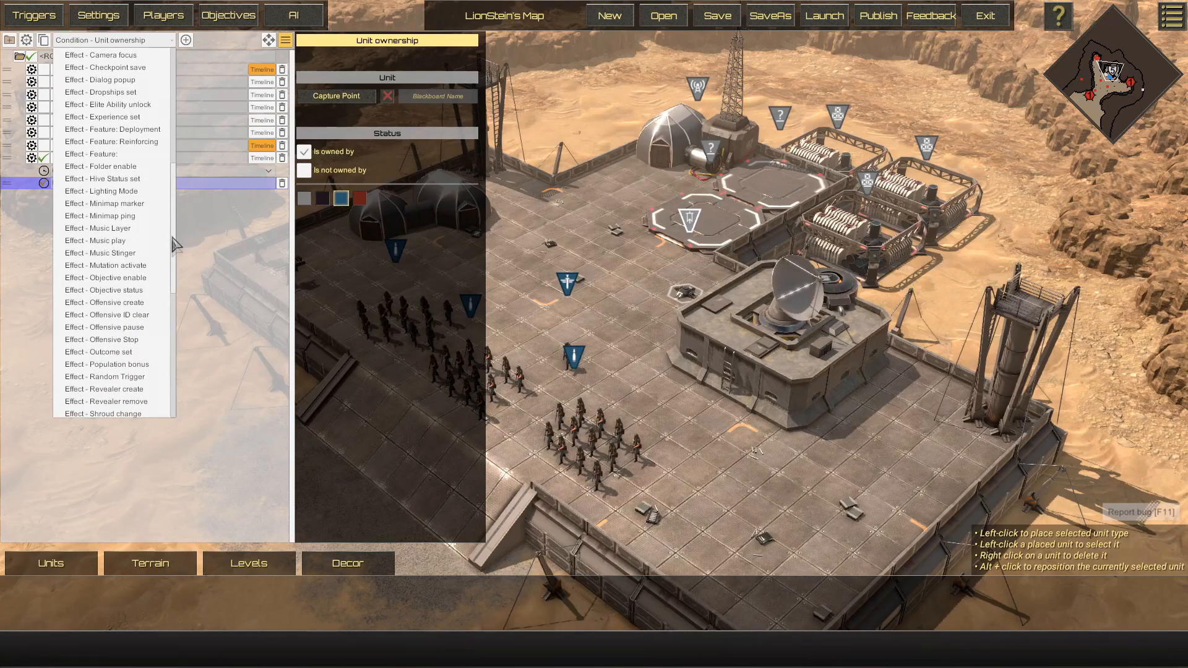
left_click(145, 291)
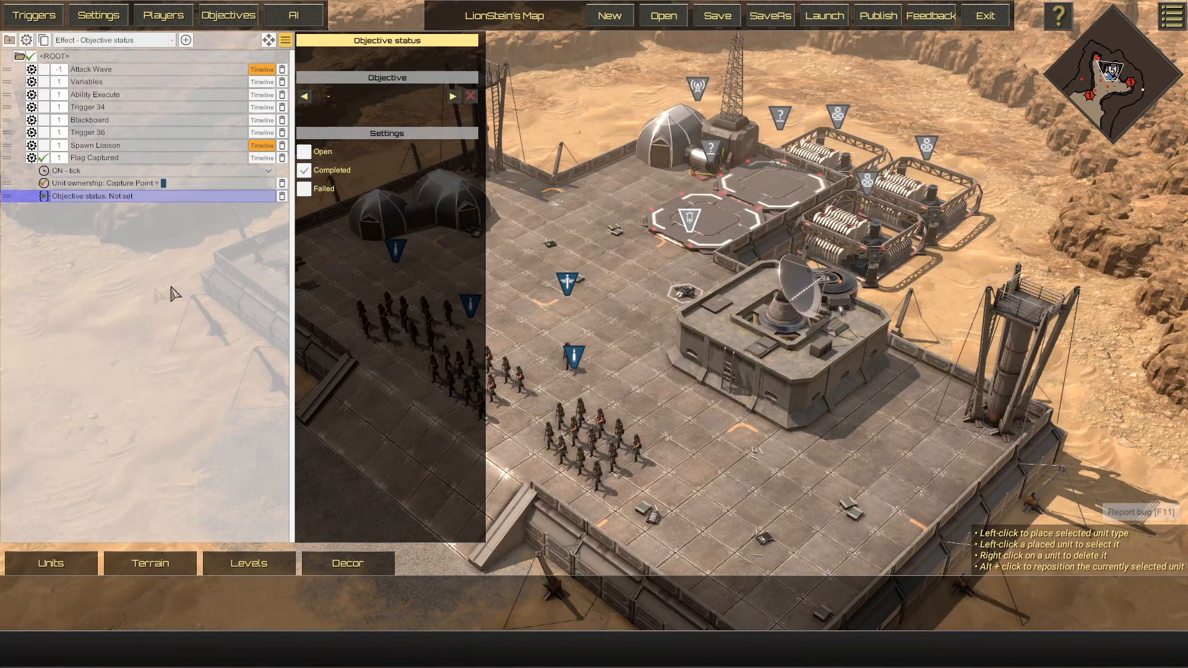
left_click(305, 96)
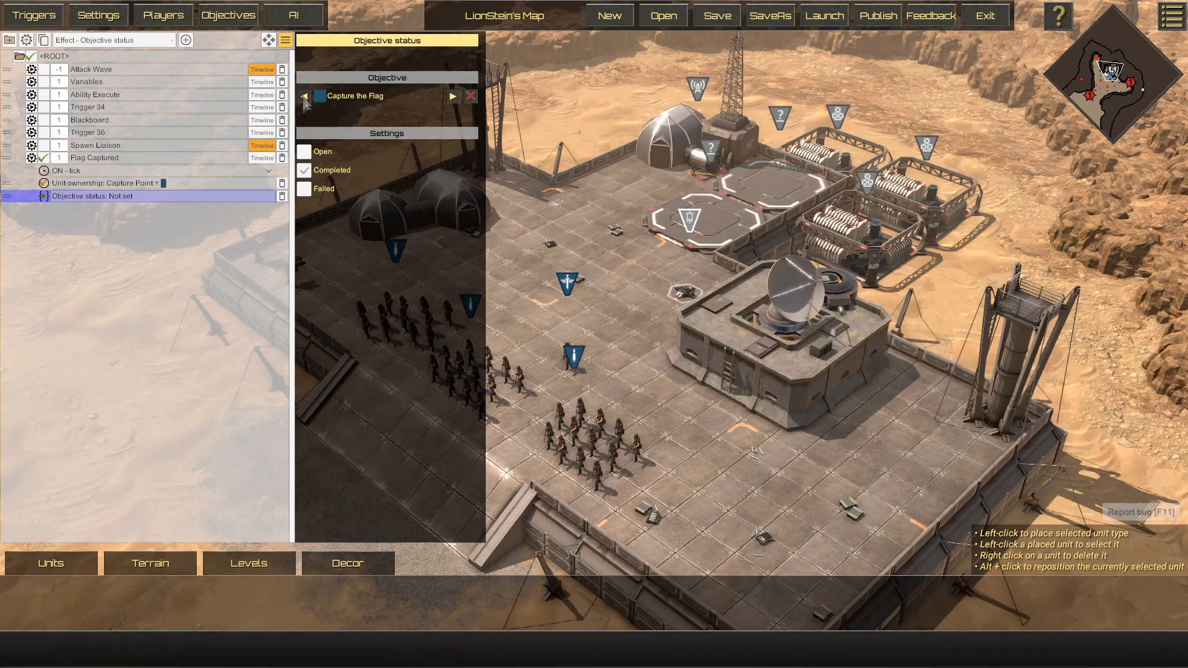
left_click(216, 197)
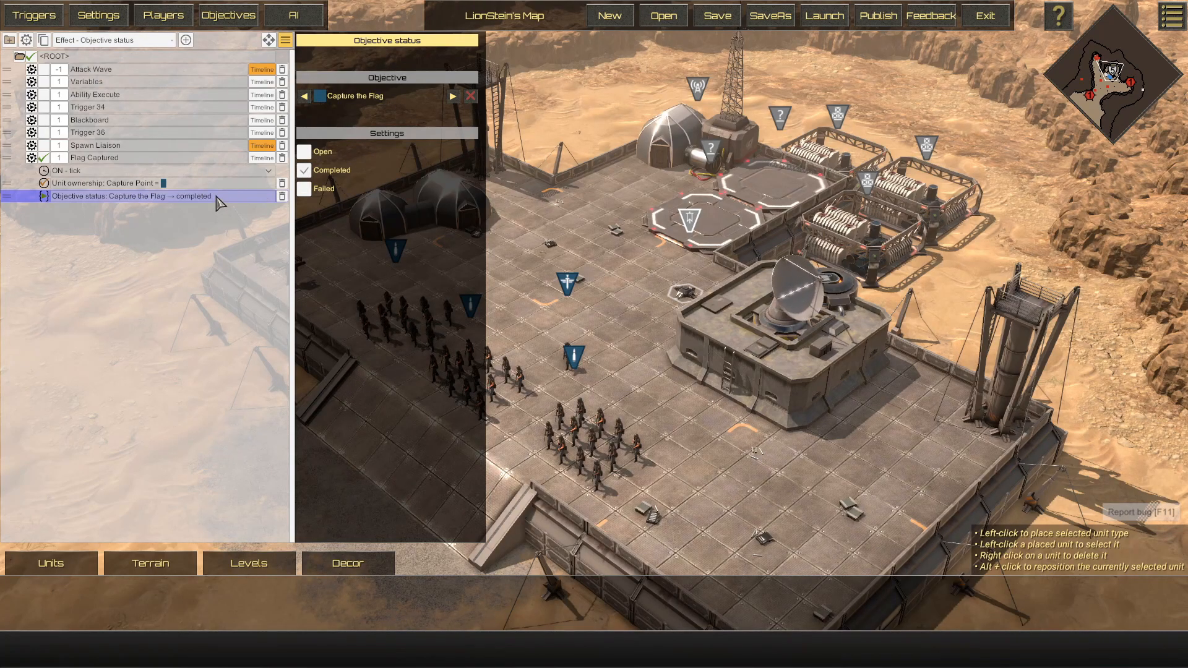
Step: Add a Population bonus effect to the trigger that gives the blue player 3 Supplies
left_click(165, 41)
left_click_drag(179, 74, 167, 201)
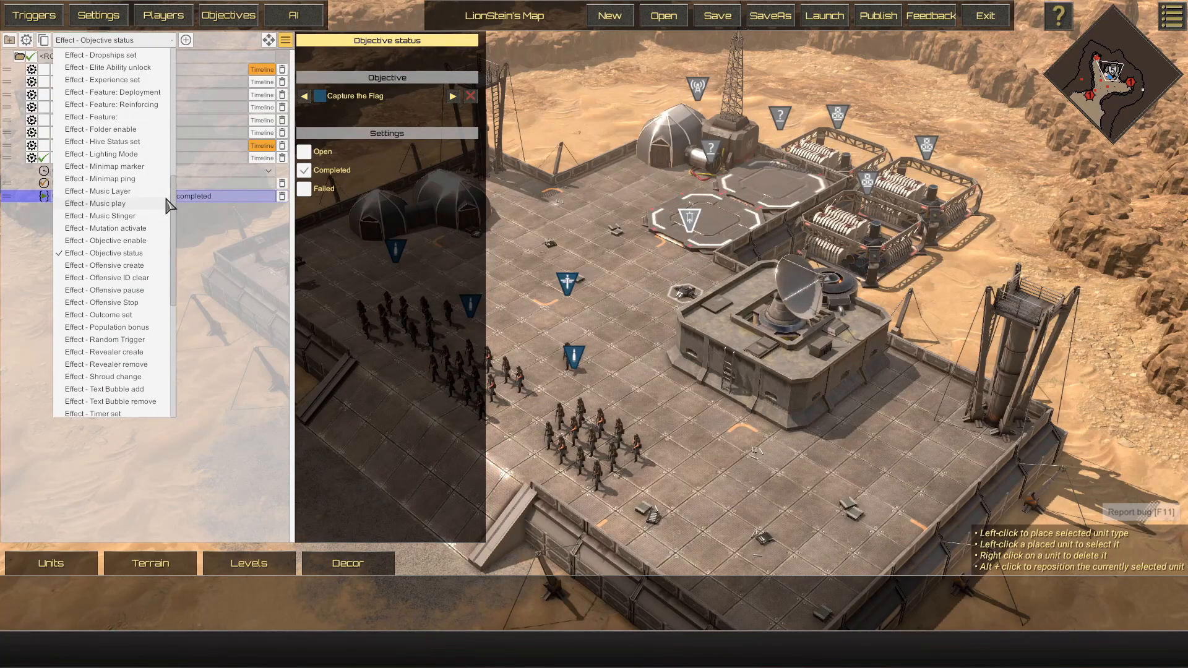
left_click(158, 327)
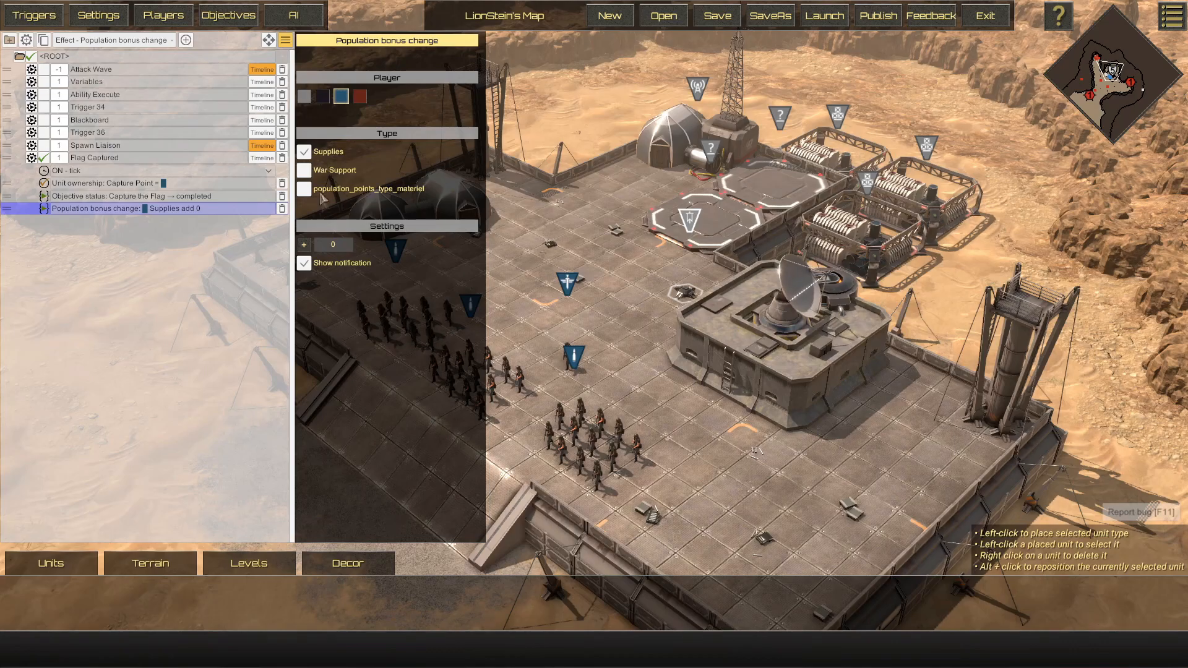
left_click(334, 250)
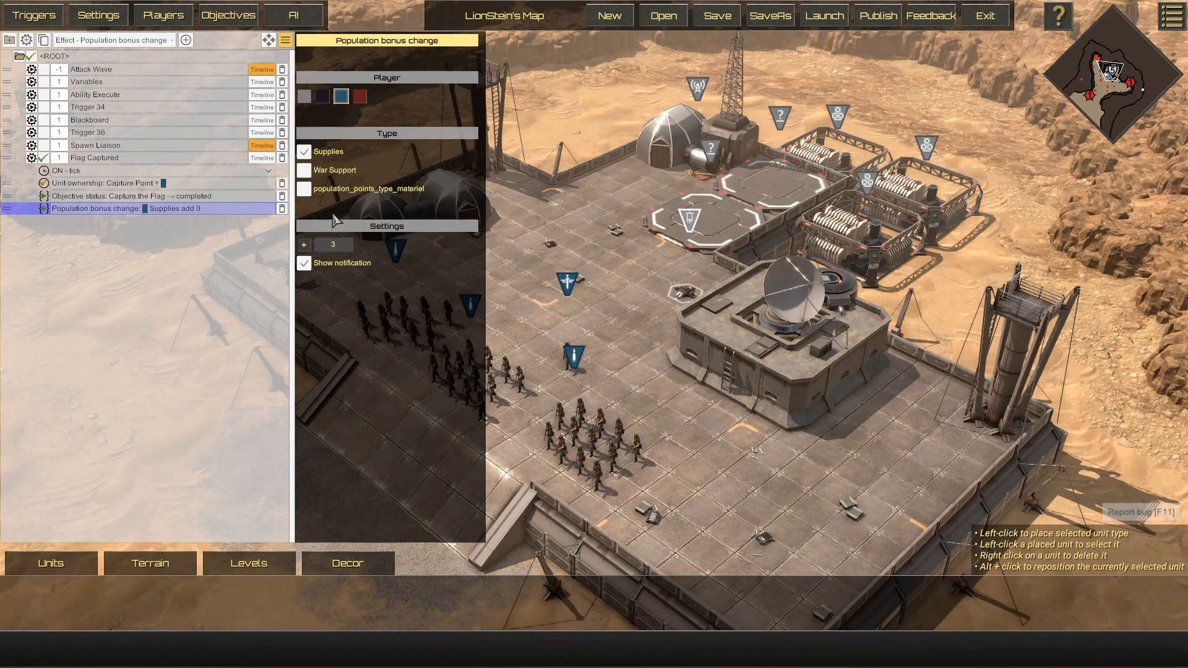
left_click(159, 208)
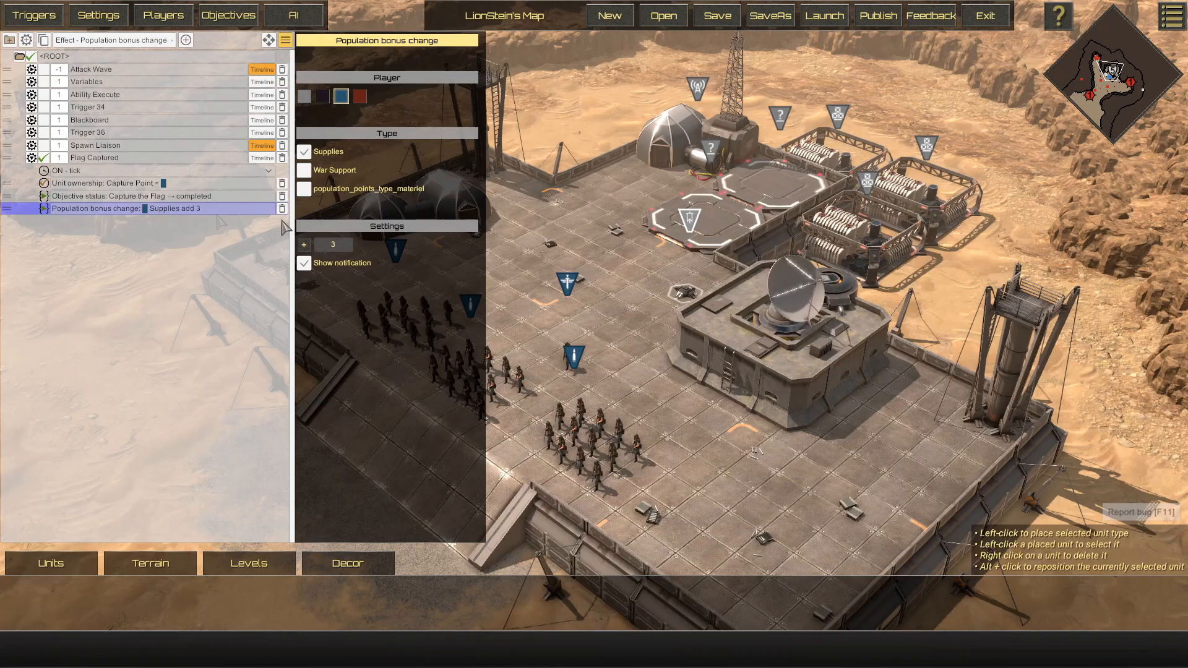
Step: Add a second Population bonus effect that gives the blue player 2 War Support
left_click(186, 39)
left_click(304, 170)
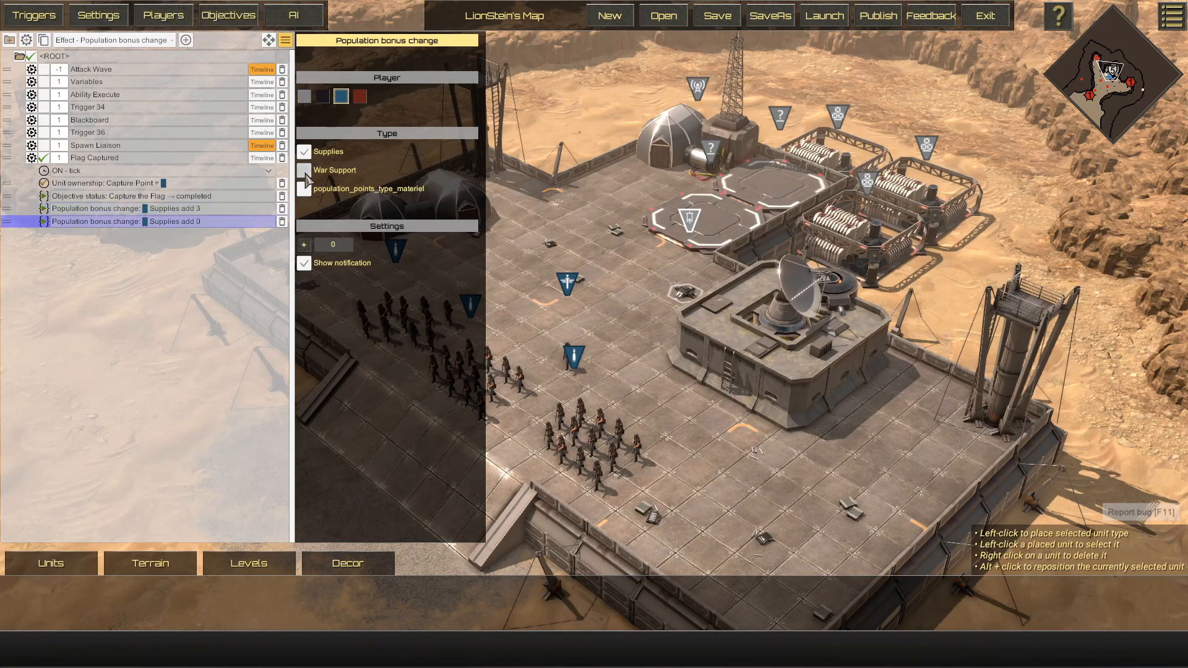
left_click(330, 241)
type("2")
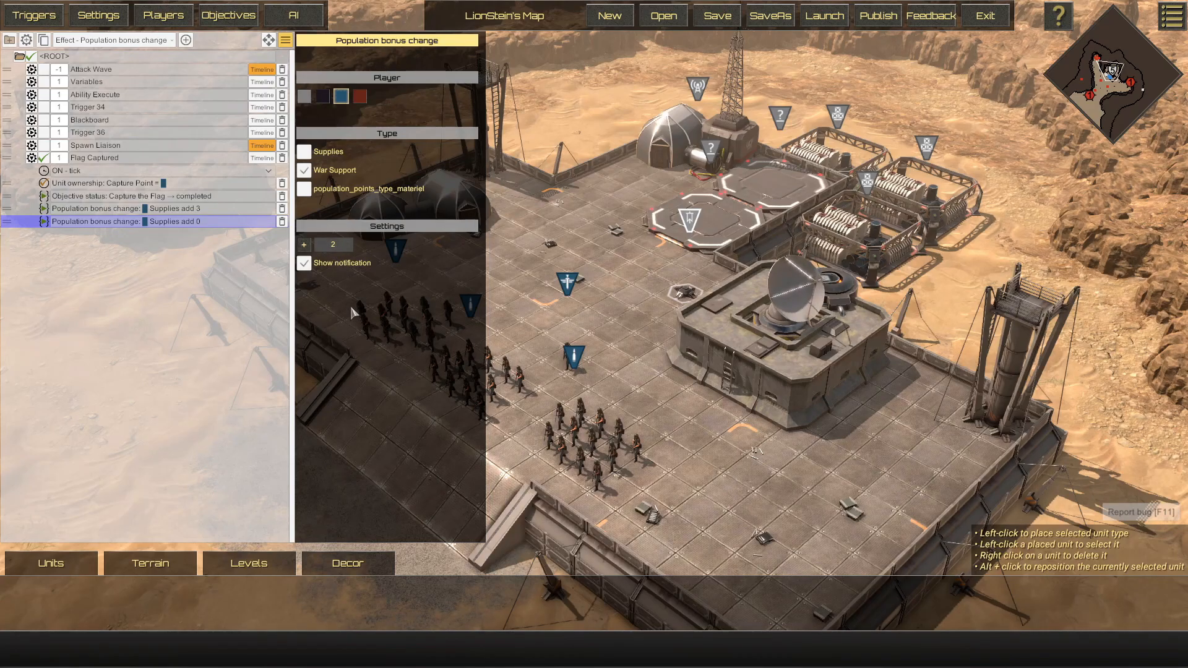
left_click(209, 219)
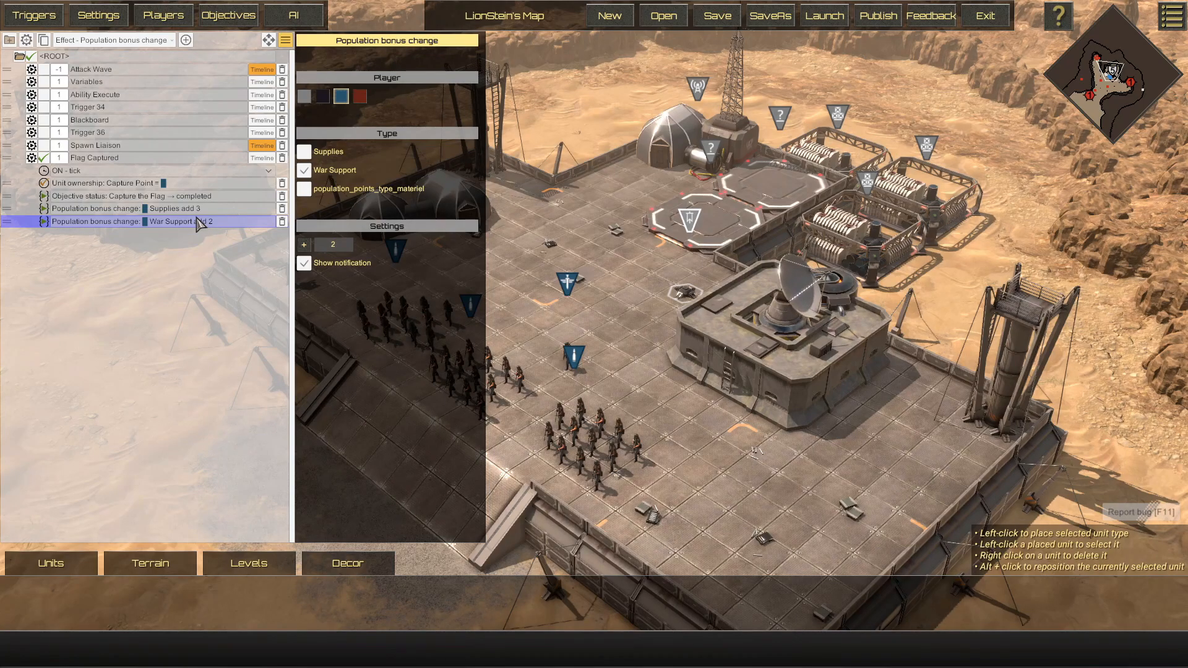
Step: Add a Dropships set effect to the Flag Captured trigger that gives the blue player +1, and review the two Population bonus effects
left_click(166, 42)
left_click_drag(173, 73, 186, 167)
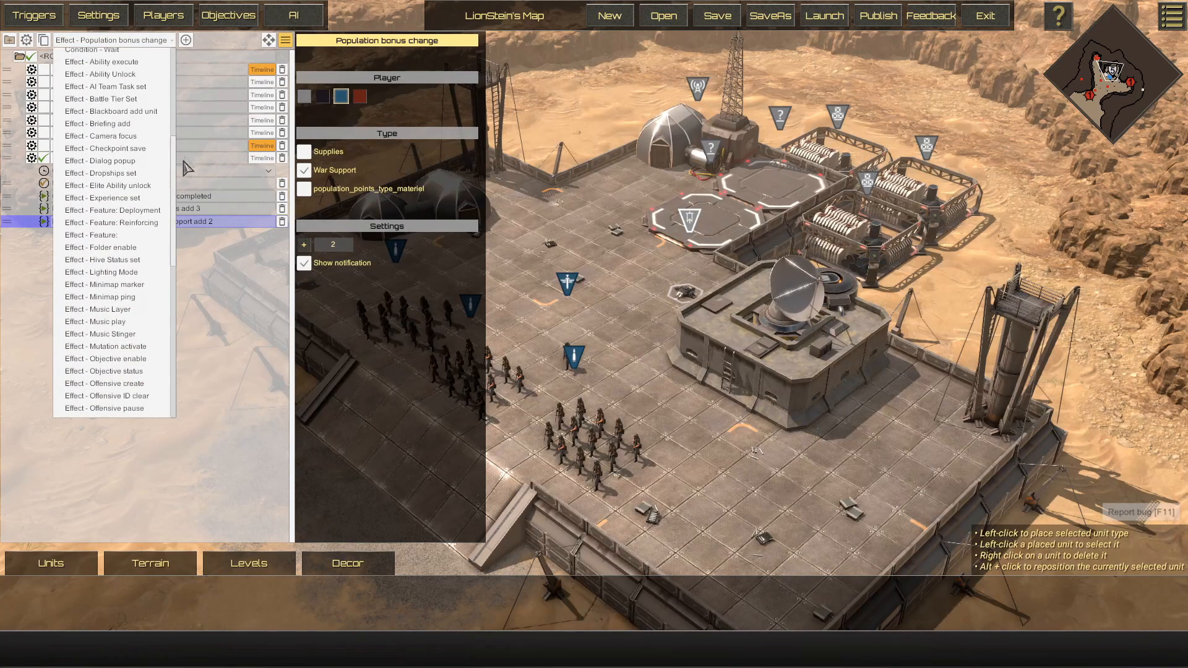
left_click(140, 174)
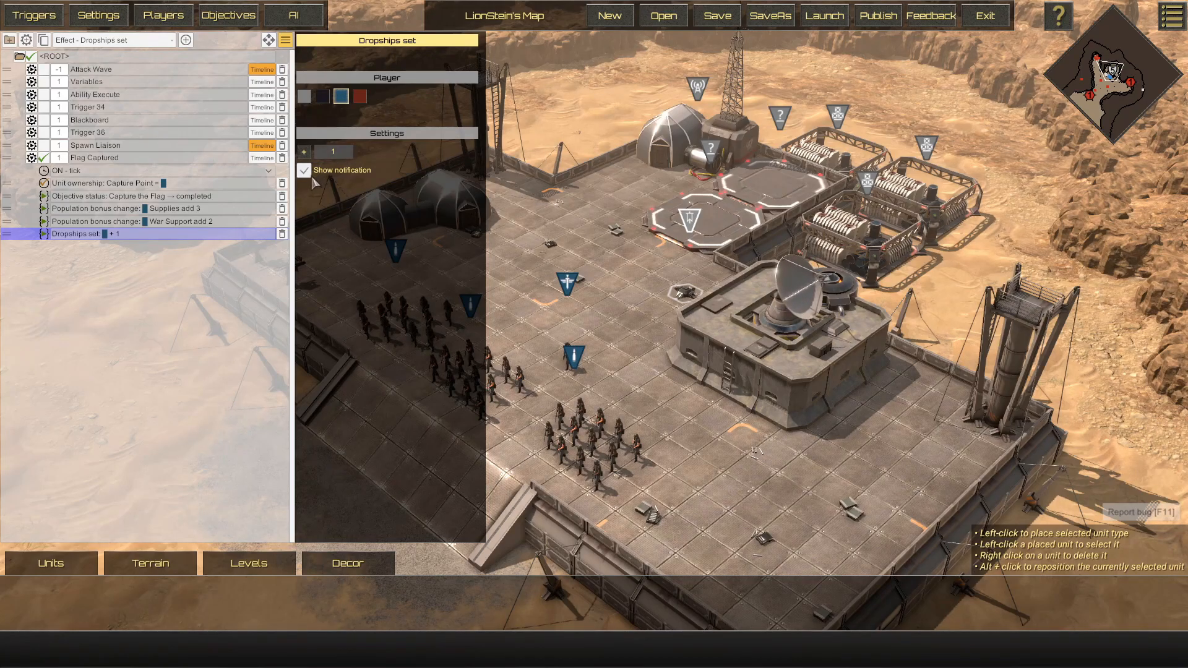
left_click(199, 223)
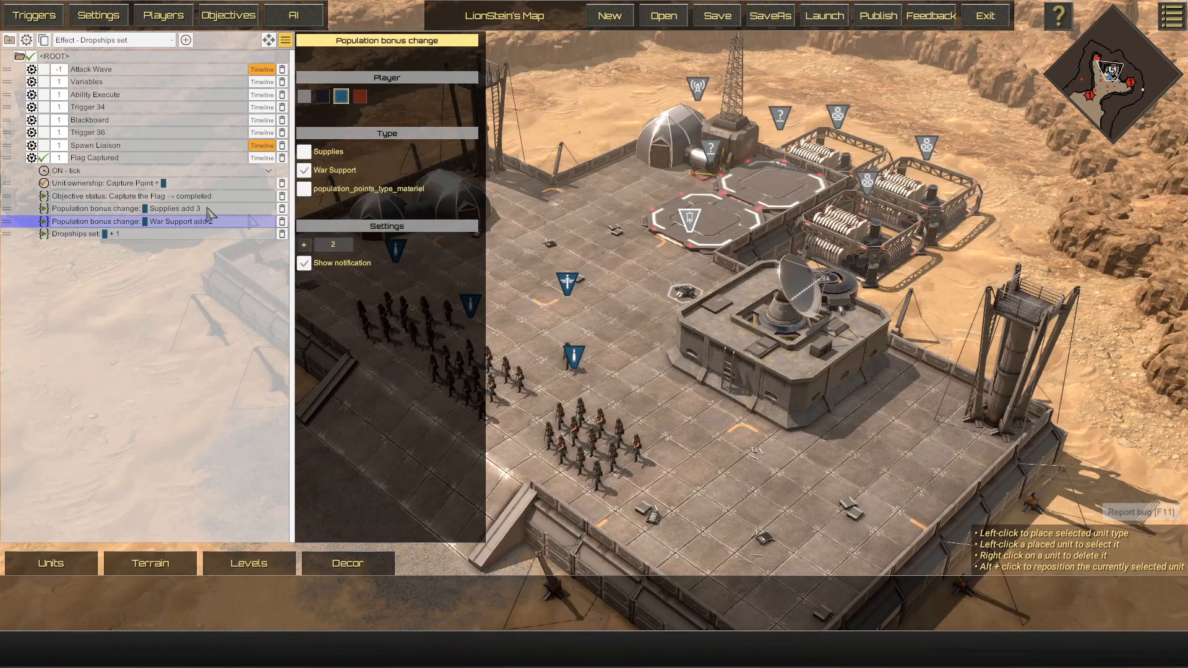
left_click(208, 211)
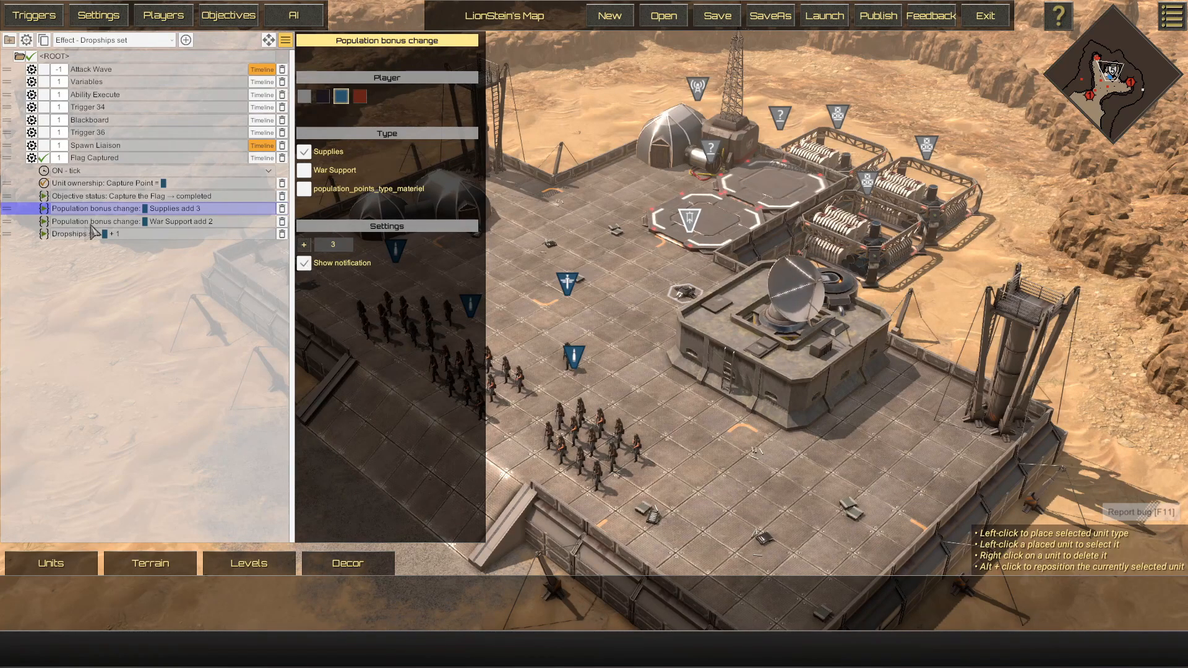
Step: Enable the Timeline for the Flag Captured trigger and set a wait of 1 before the objective status, Supplies, War Support and Dropships effects
left_click(260, 160)
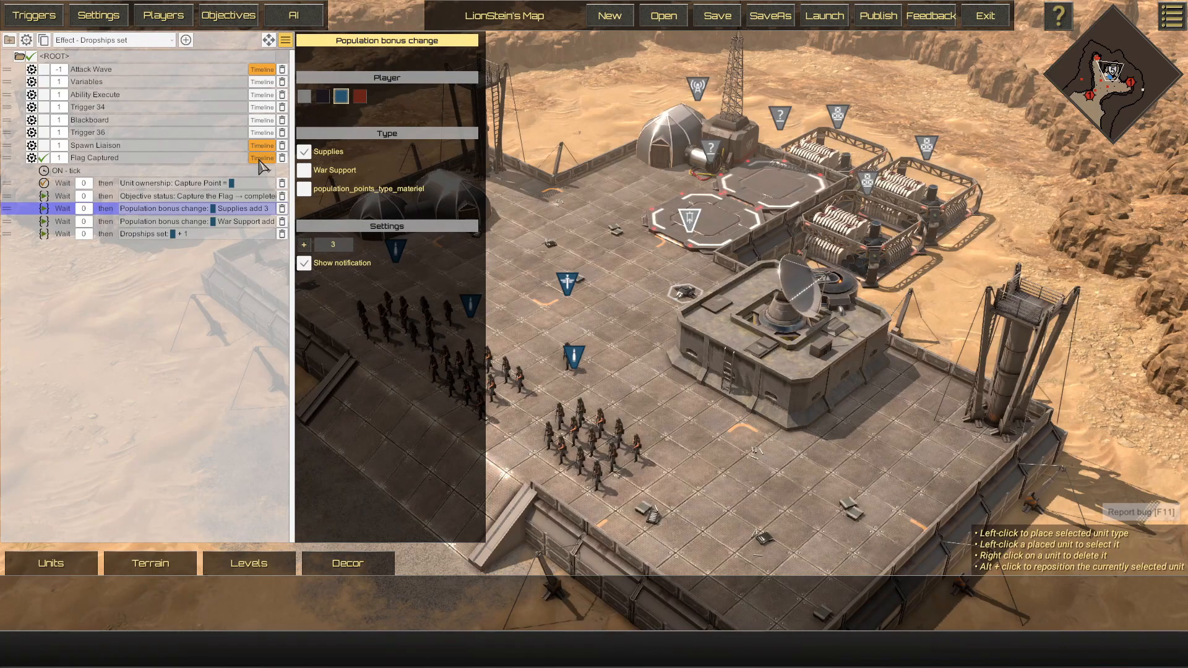
left_click(82, 196)
type("1")
left_click(83, 209)
type("1")
left_click(84, 222)
type("1")
left_click(83, 234)
type("1")
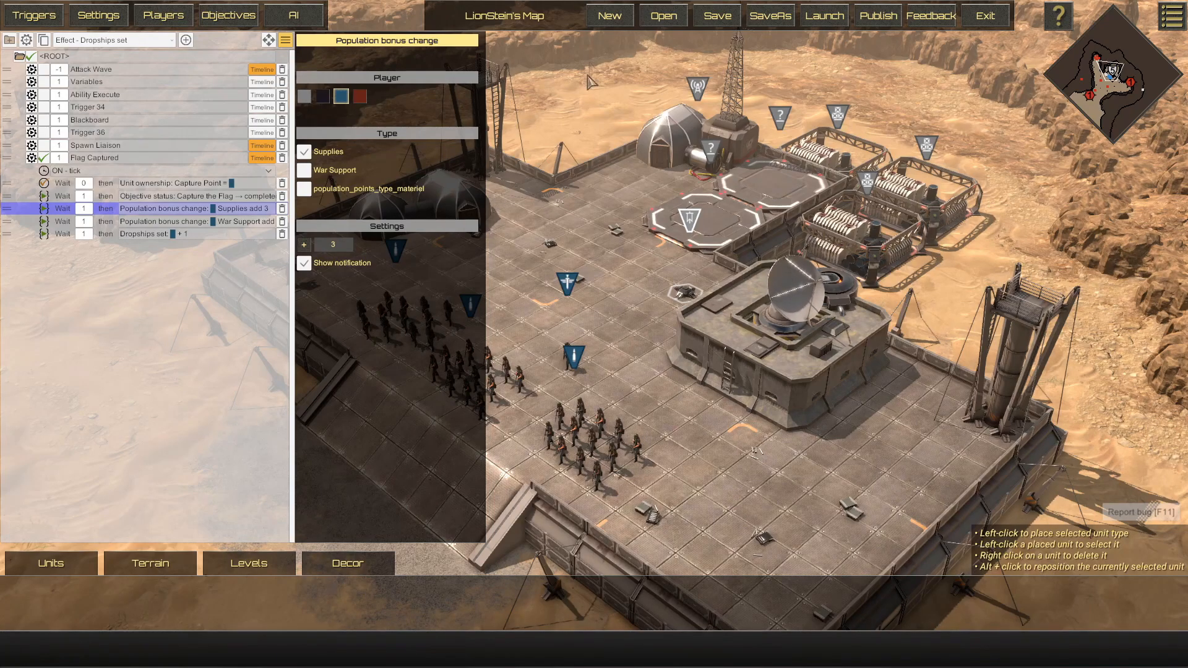
Step: Save the map and test it in play by sending the Tactical Officer to the capture point beside the satellite dish building
left_click(708, 22)
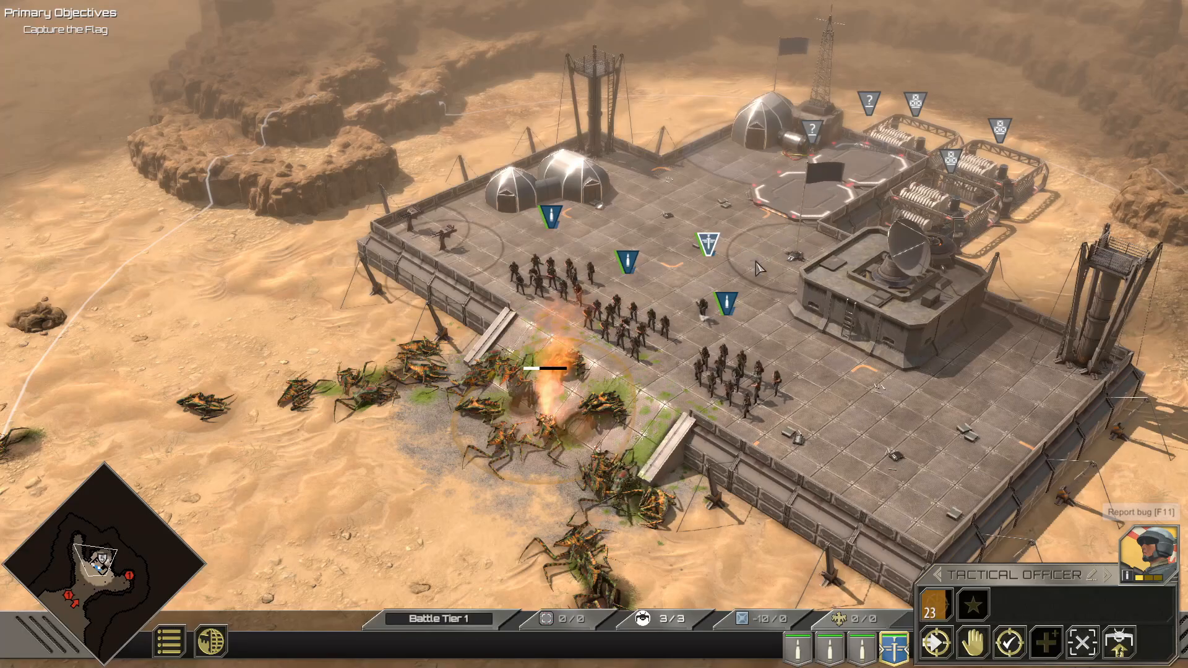
right_click(756, 261)
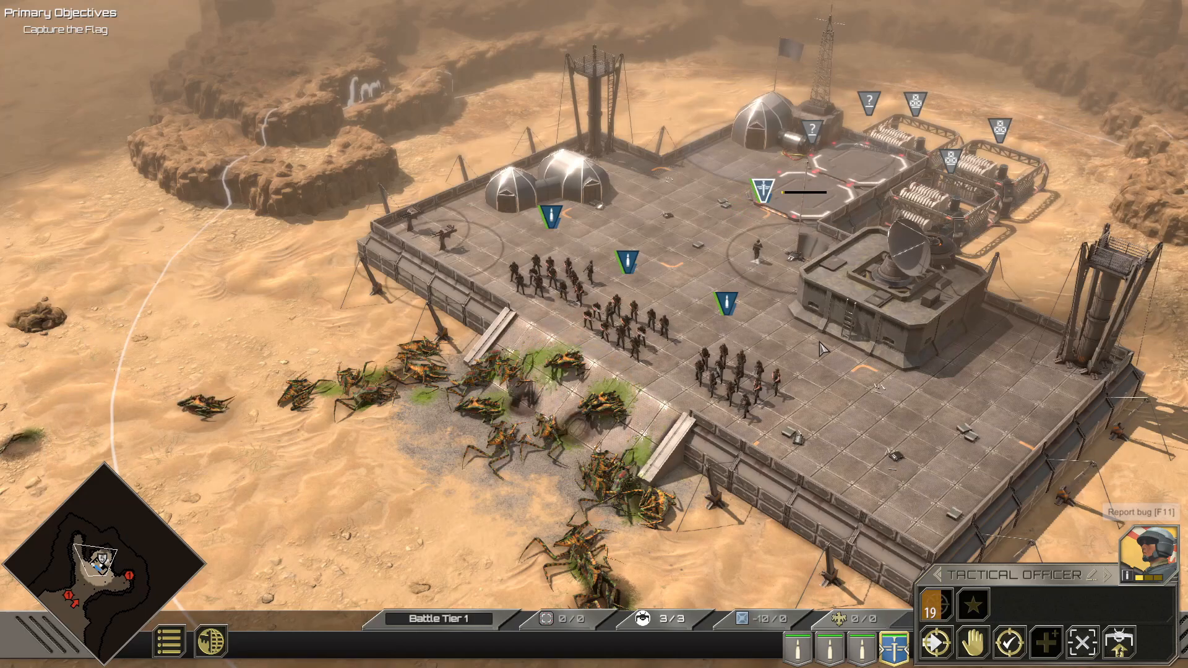
left_click(822, 350)
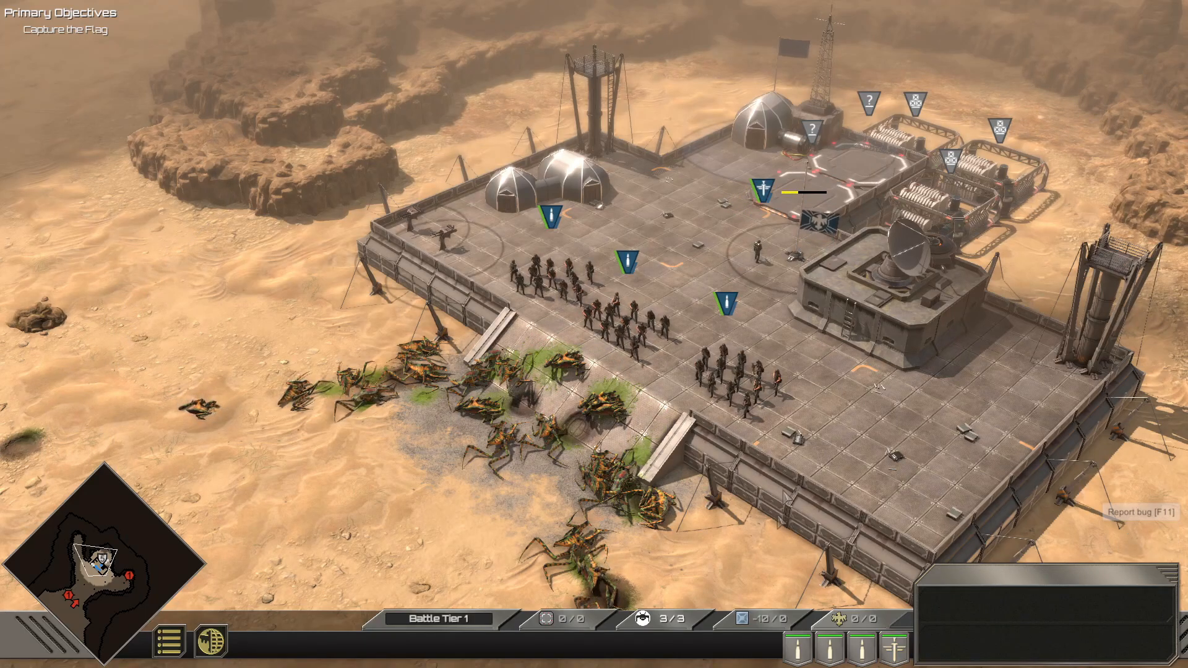